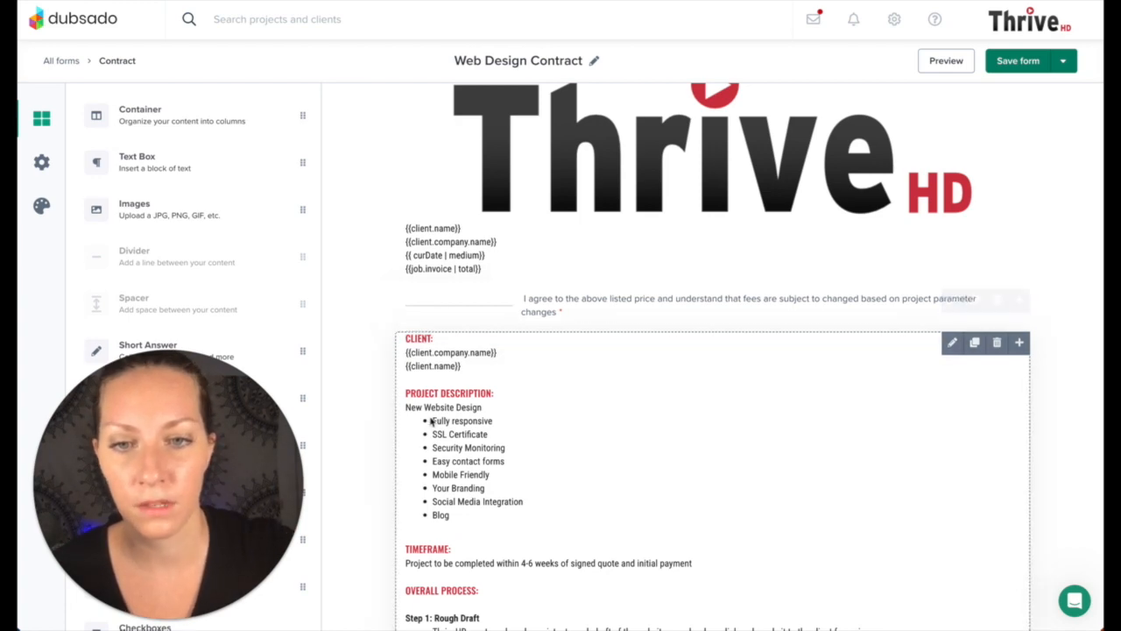
Step: Review the Web Design Contract template from the project description through the timeline, cost breakdown, payment terms, notes and signature fields
scroll(431, 394, "down", 3)
scroll(501, 433, "down", 10)
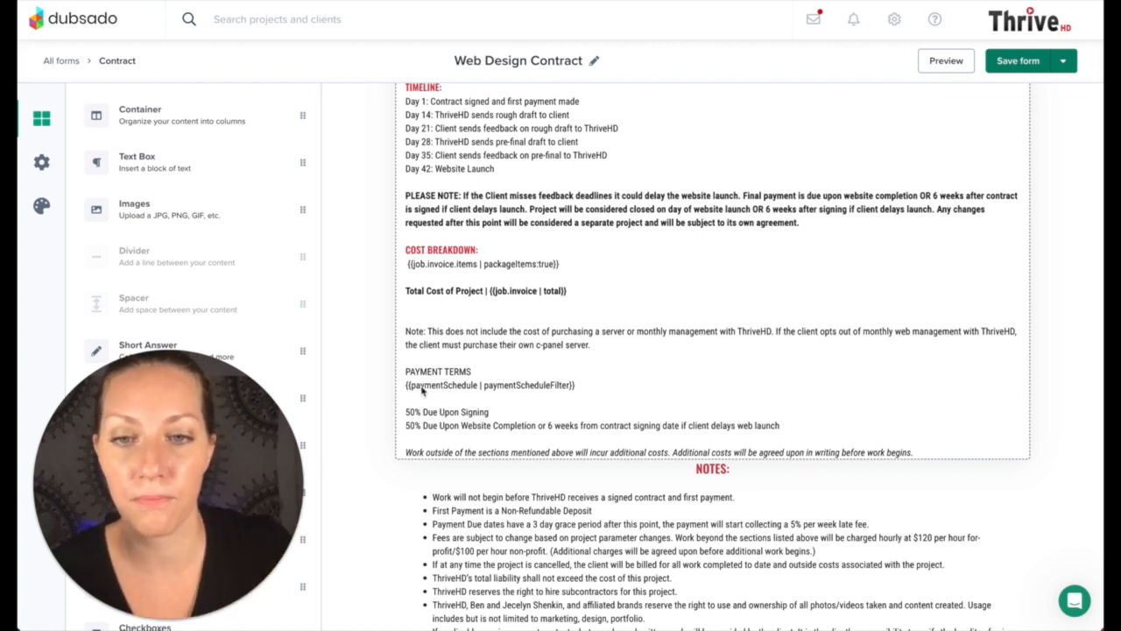
scroll(476, 400, "down", 5)
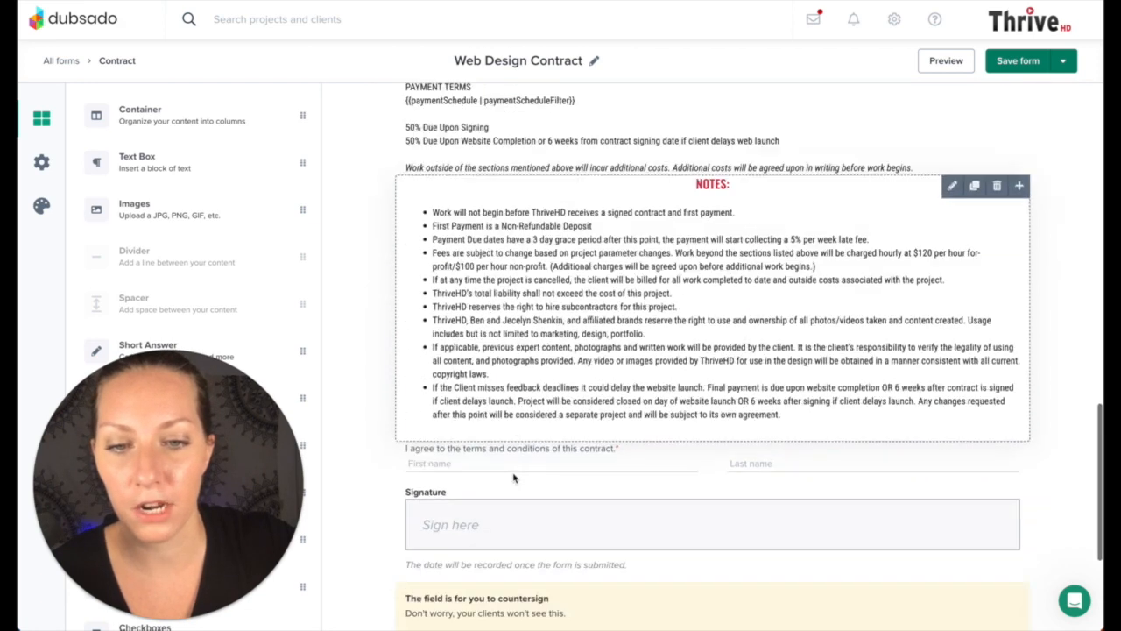
scroll(455, 459, "down", 2)
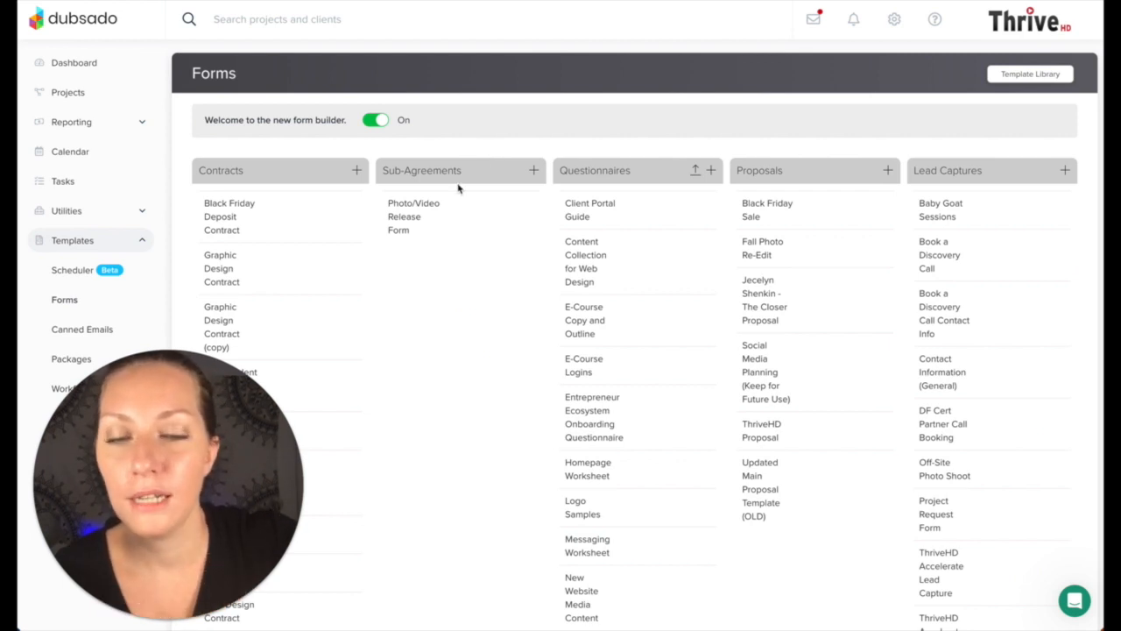
Step: In the Photo/Video Release Form sub-agreement, replace the brand name smart field in the first paragraph with the Client Company Name smart field
left_click(401, 216)
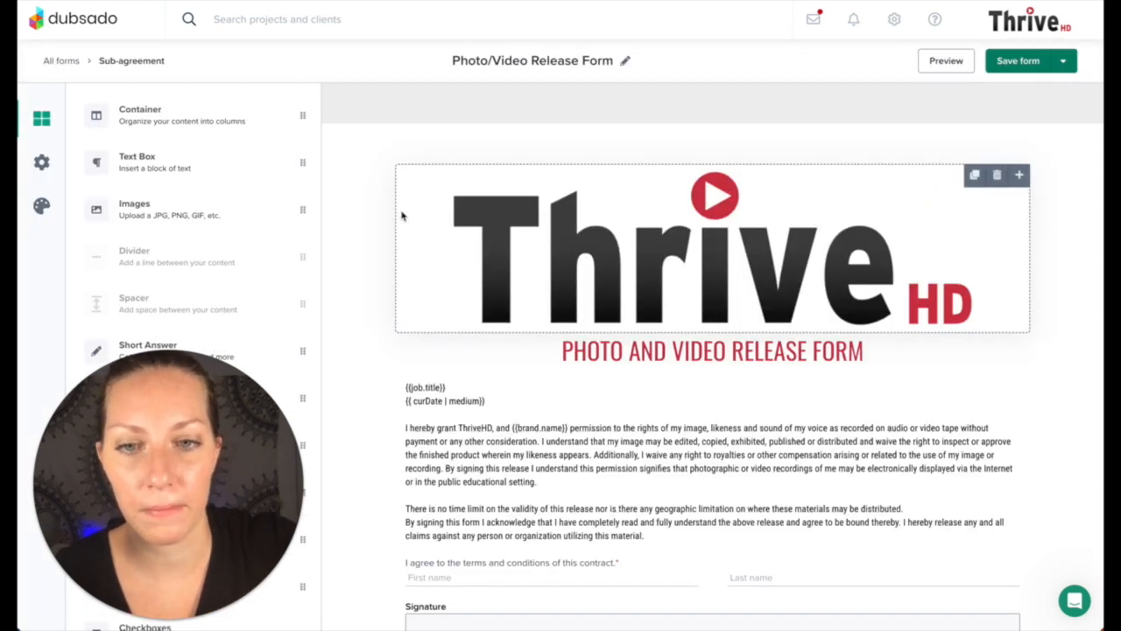
scroll(377, 289, "down", 2)
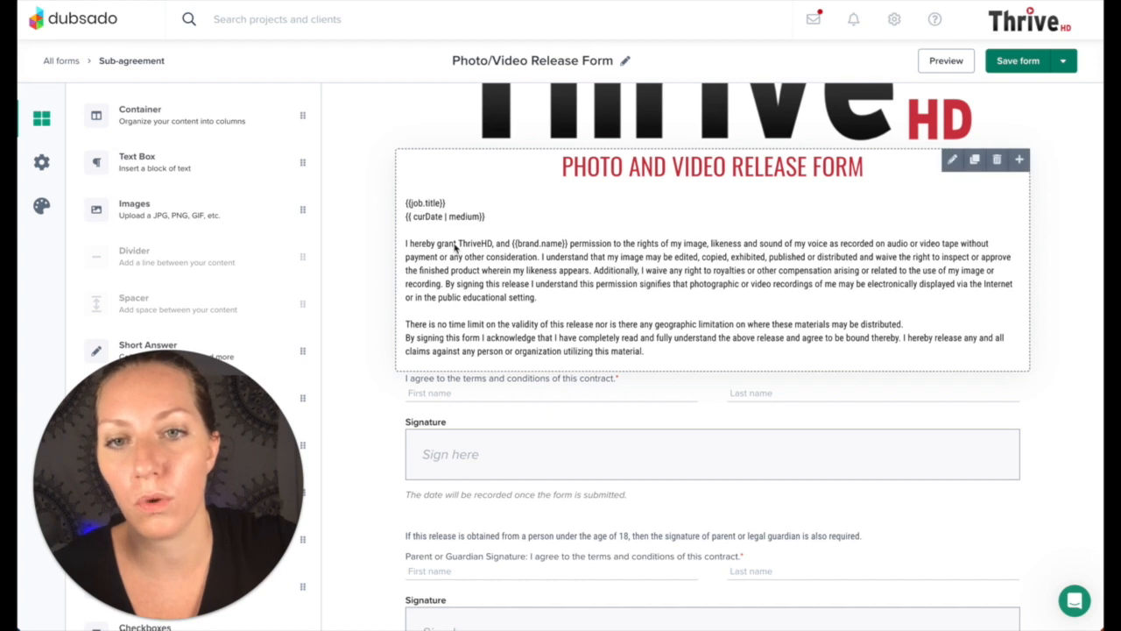
left_click(546, 247)
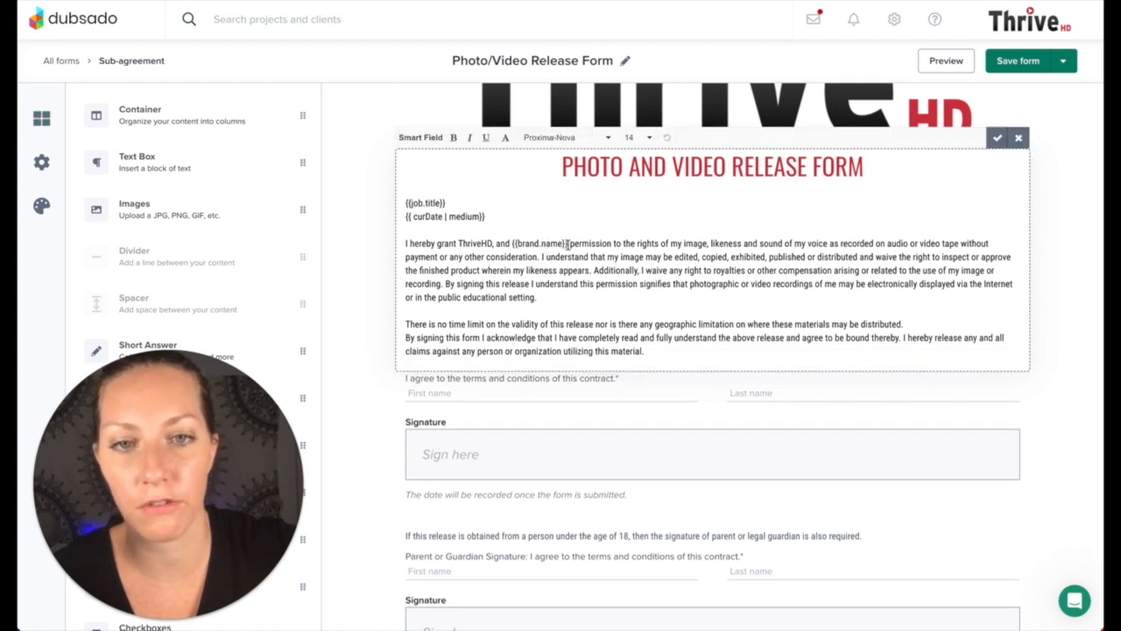
double_click(516, 247)
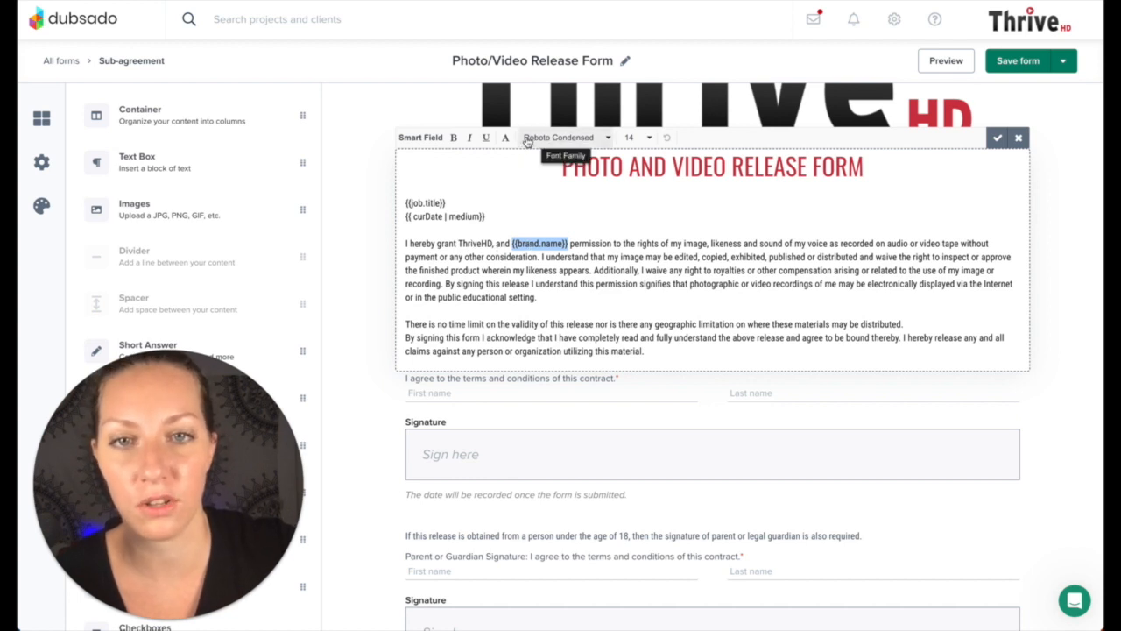
left_click(438, 143)
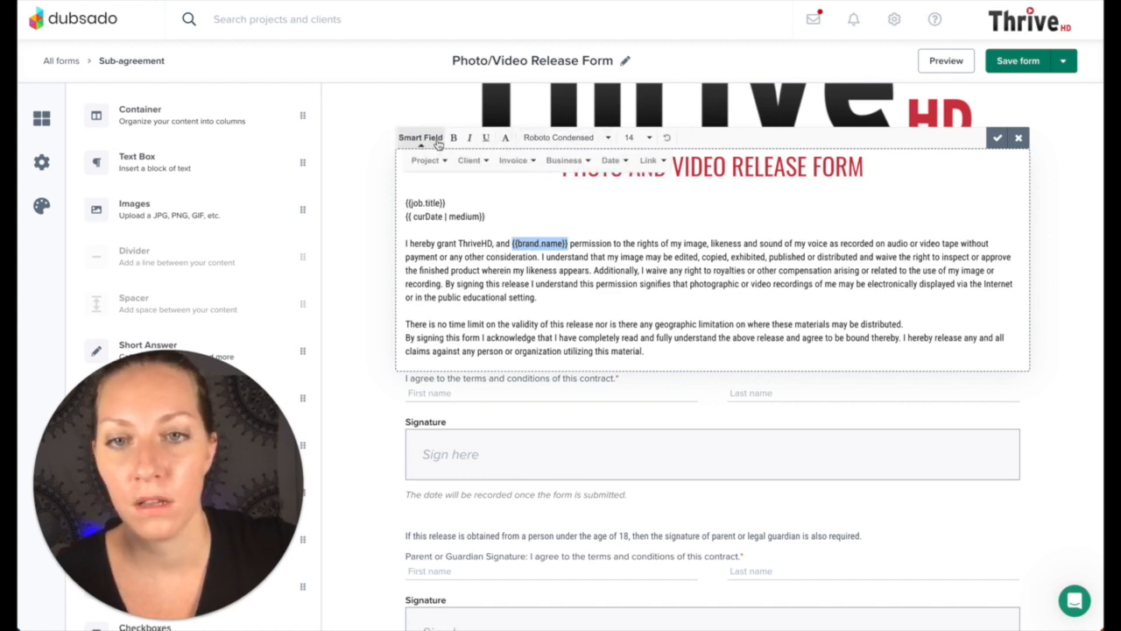
left_click(481, 164)
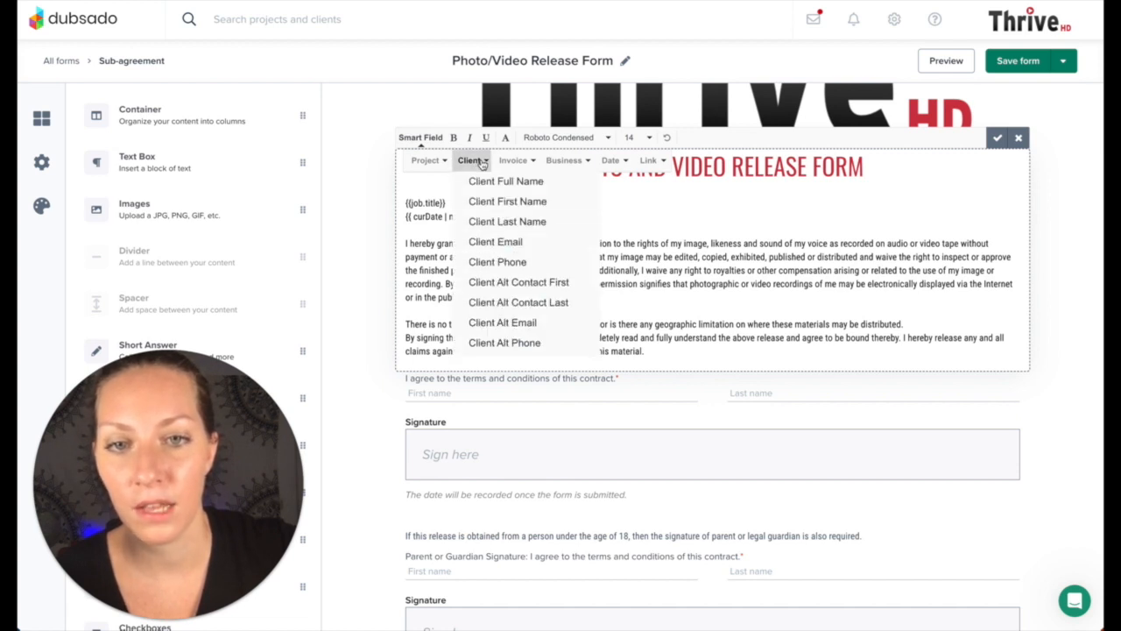
scroll(500, 263, "down", 3)
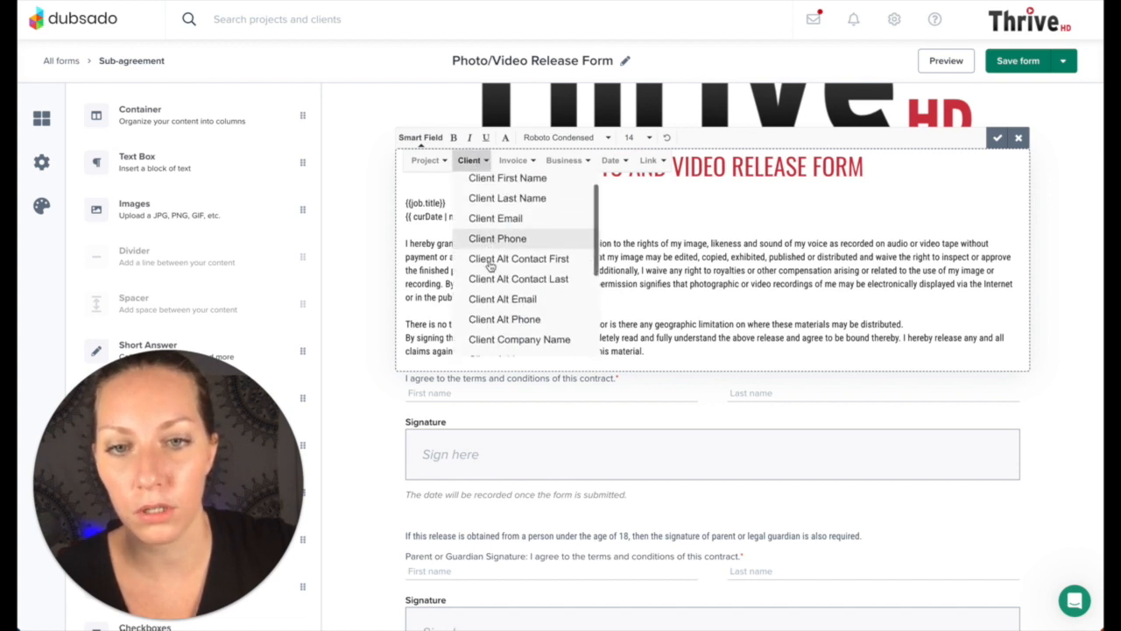
left_click(498, 306)
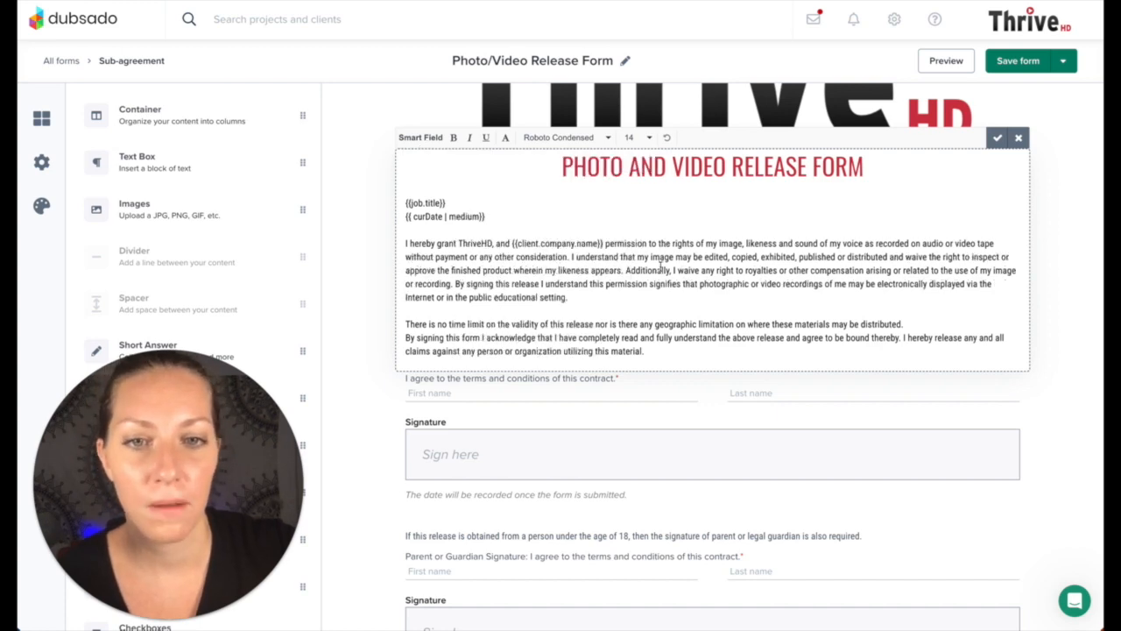
scroll(660, 267, "down", 3)
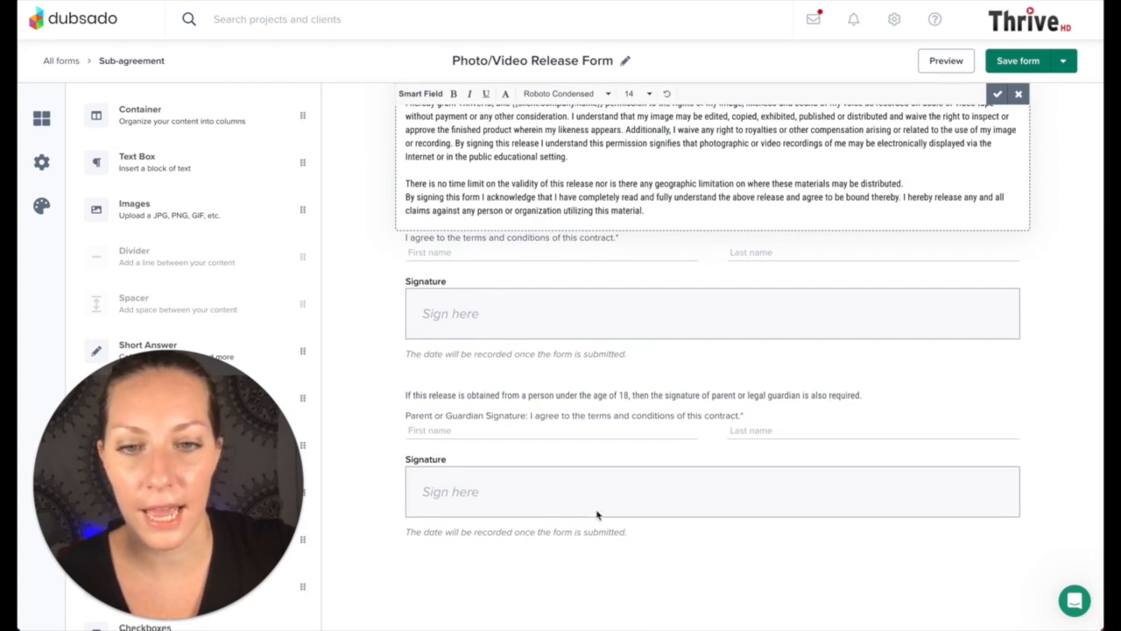
left_click(374, 262)
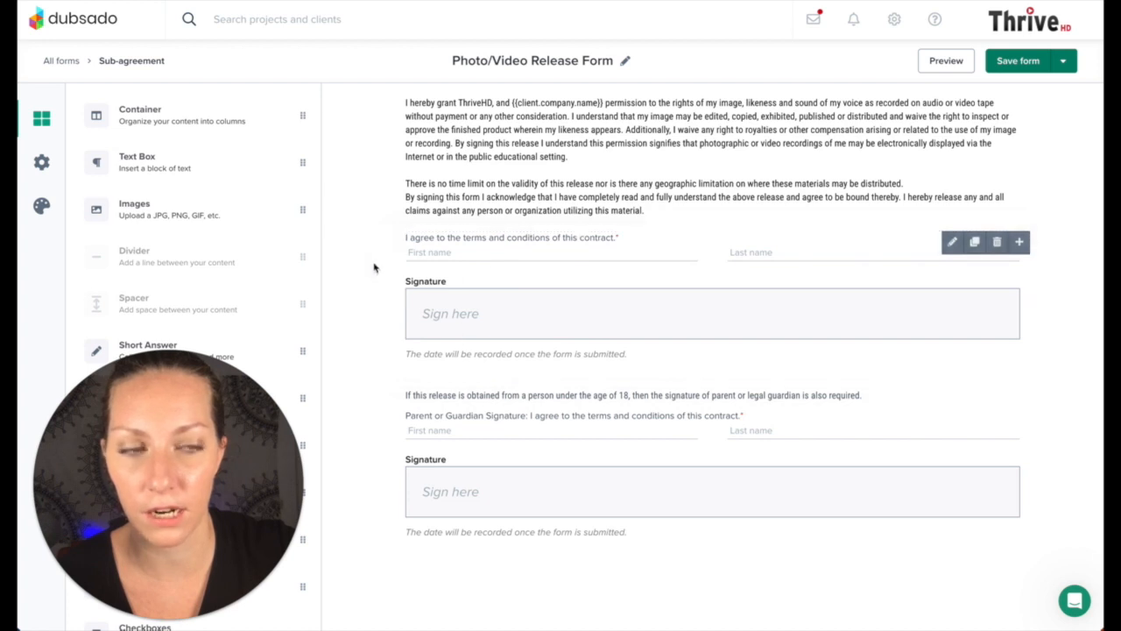
scroll(376, 265, "up", 7)
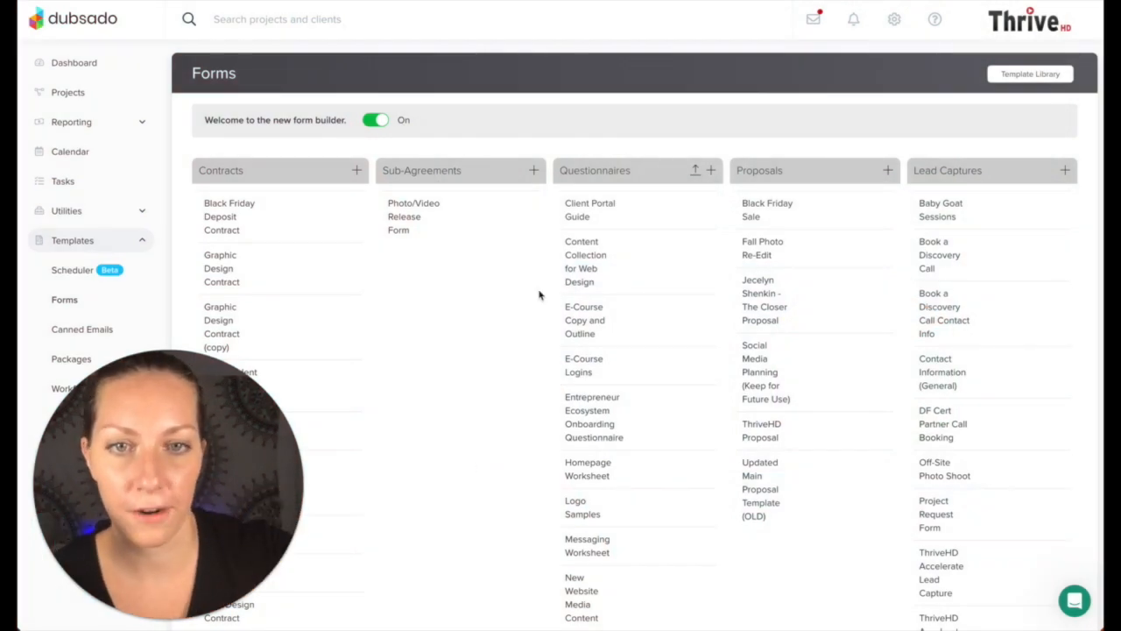
Step: Open the Client Portal Guide questionnaire in preview and examine its audio guide video and welcome text
left_click(579, 223)
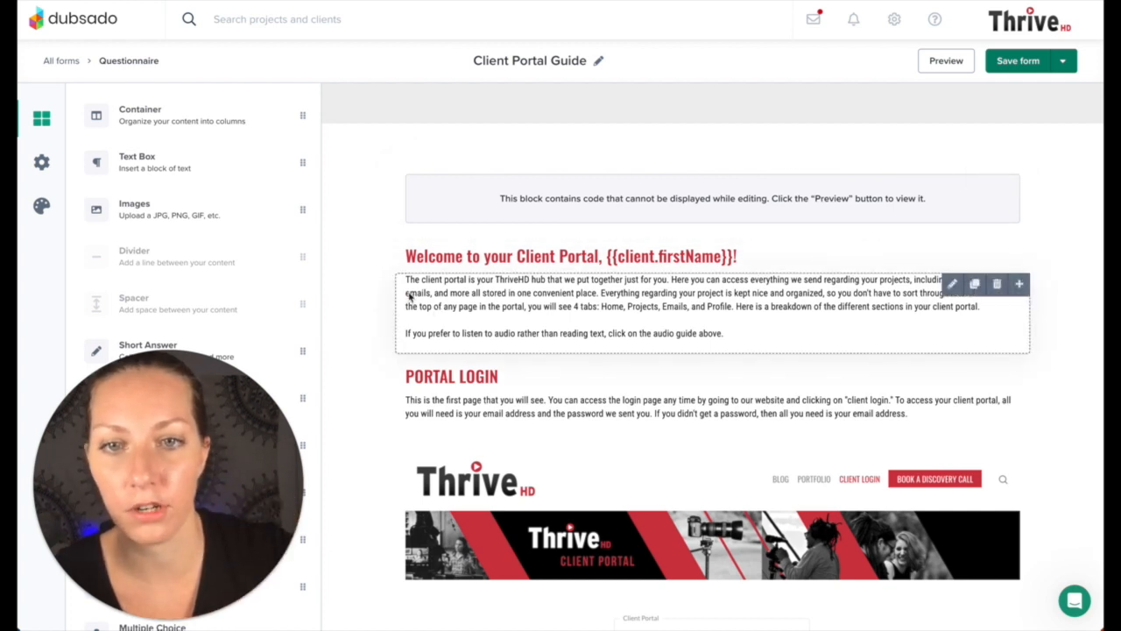
left_click(942, 64)
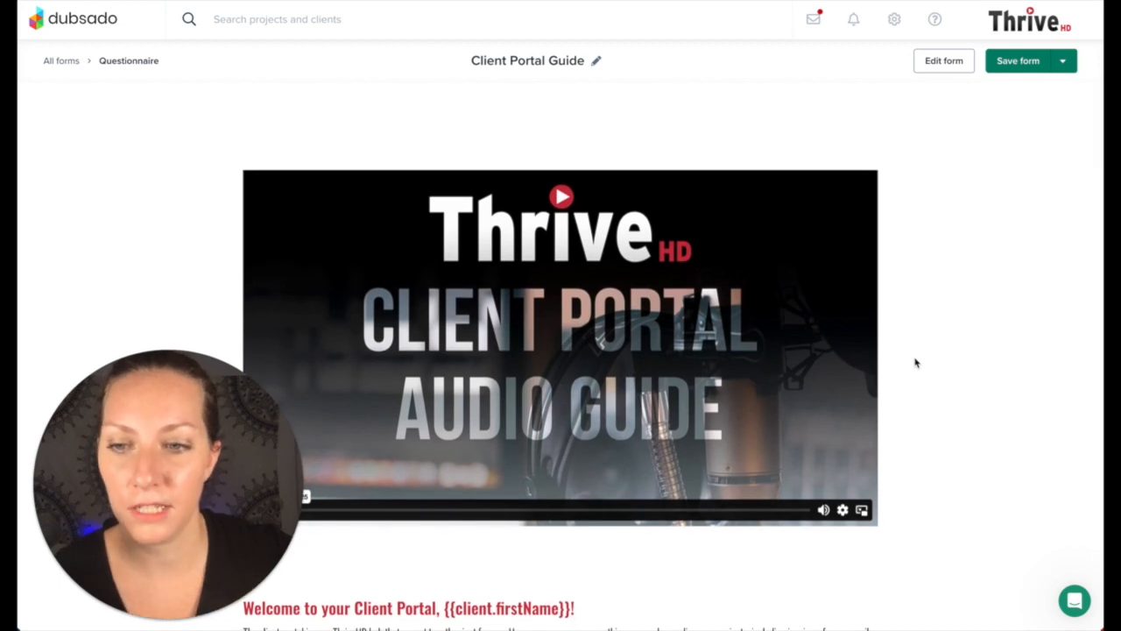
scroll(915, 362, "down", 3)
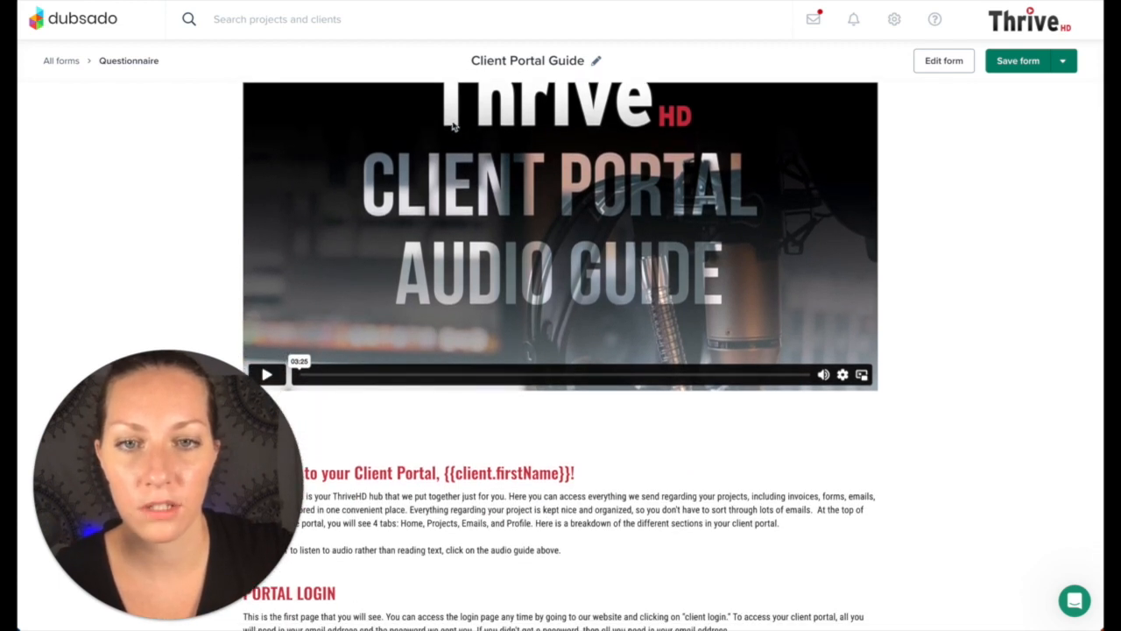
scroll(1014, 257, "up", 1)
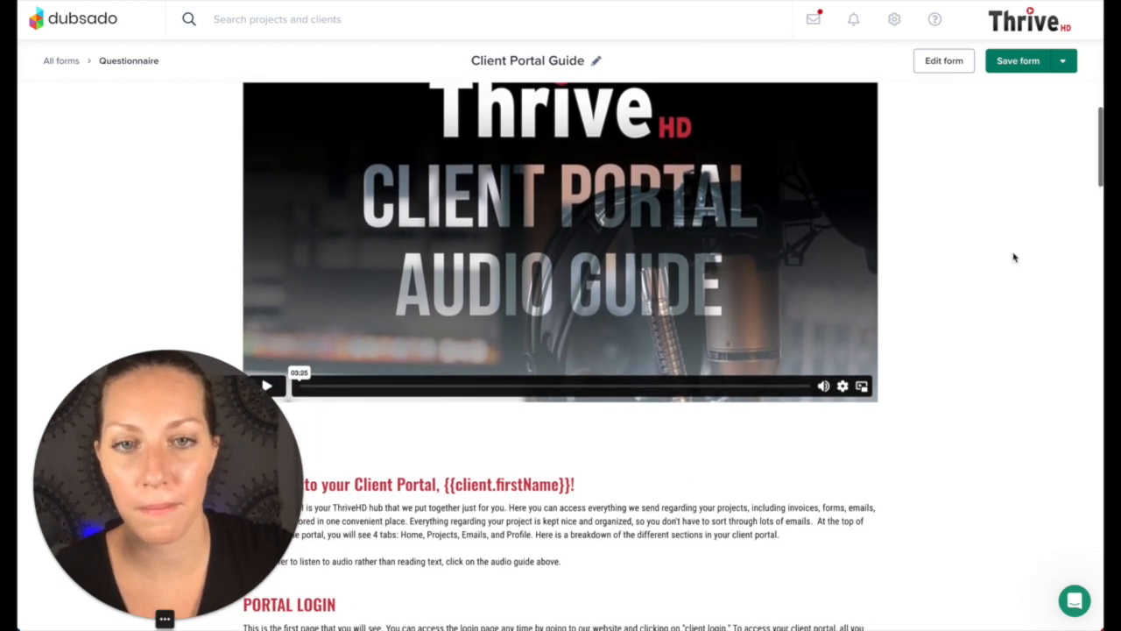
scroll(1014, 256, "up", 1)
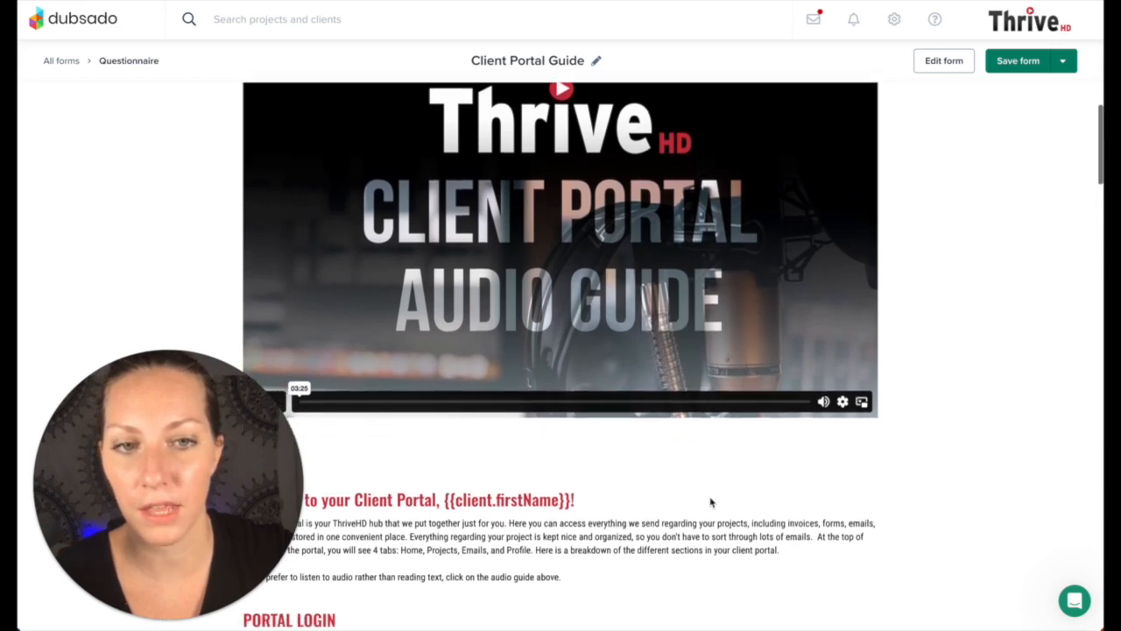
scroll(710, 502, "down", 2)
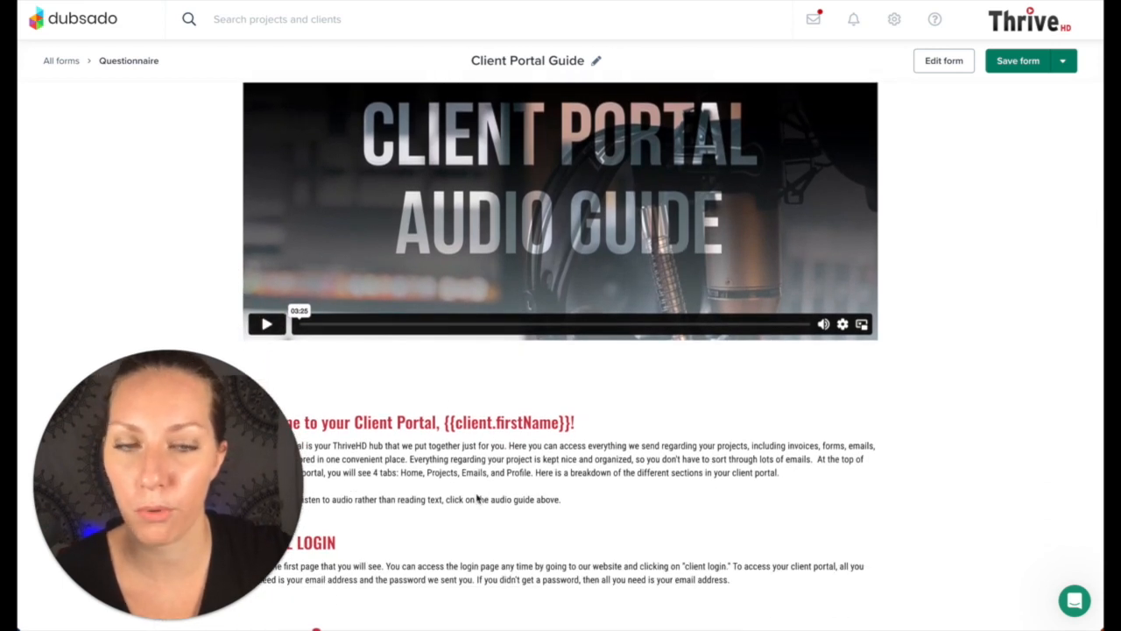
Step: Read through the guide's Portal Login, Home Page, Projects and Emails sections in the preview
scroll(478, 498, "down", 5)
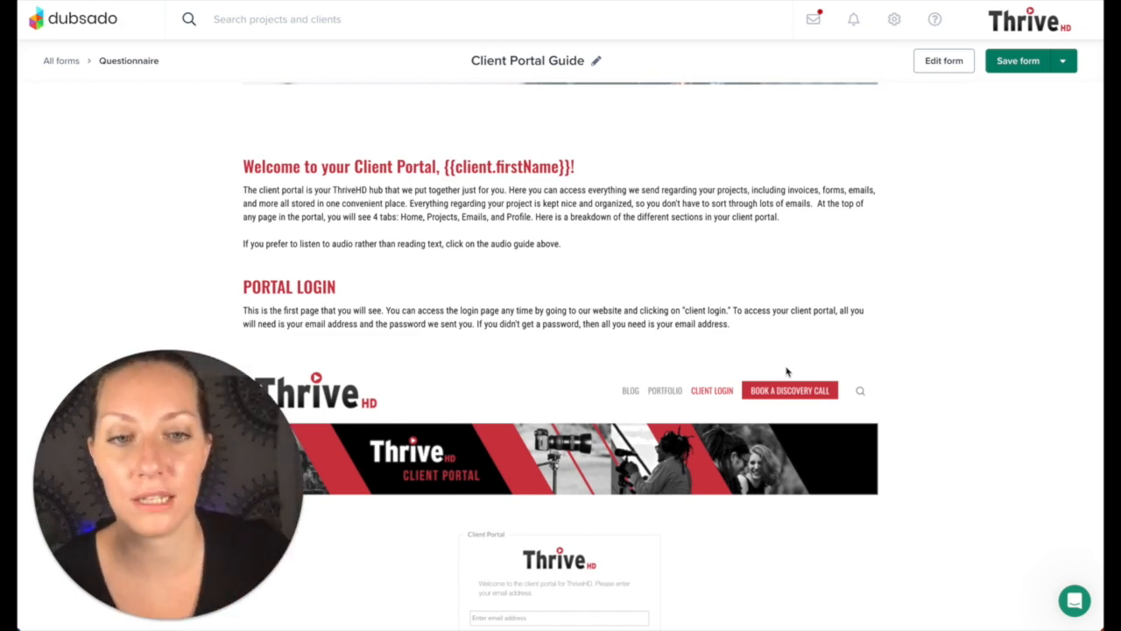
scroll(786, 372, "down", 5)
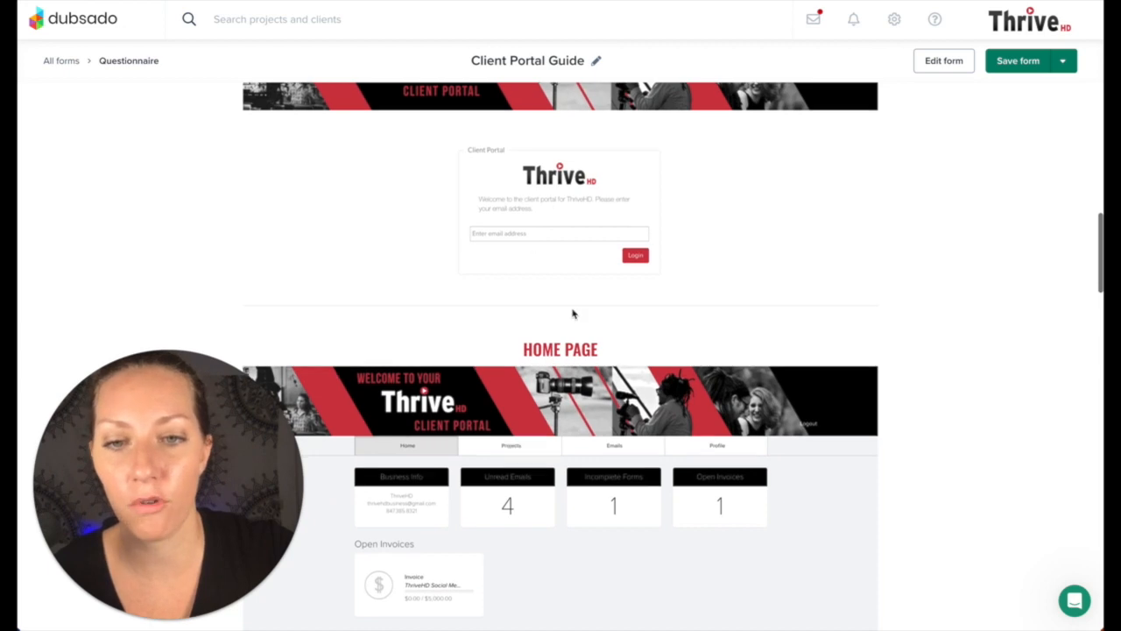
scroll(572, 312, "down", 3)
scroll(573, 313, "down", 3)
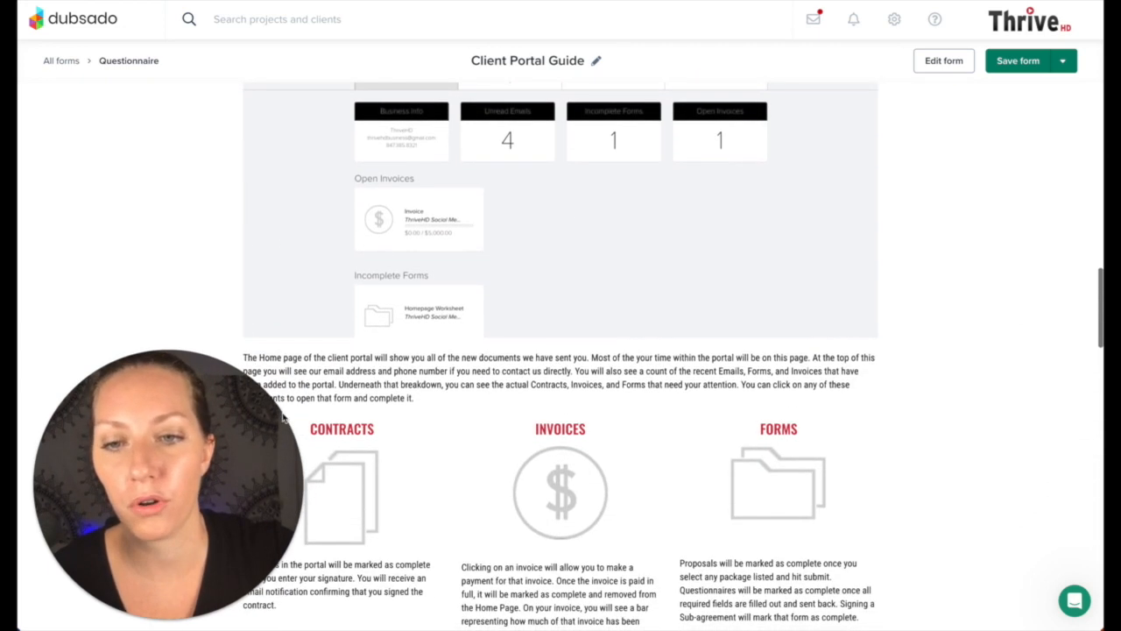
scroll(758, 209, "down", 10)
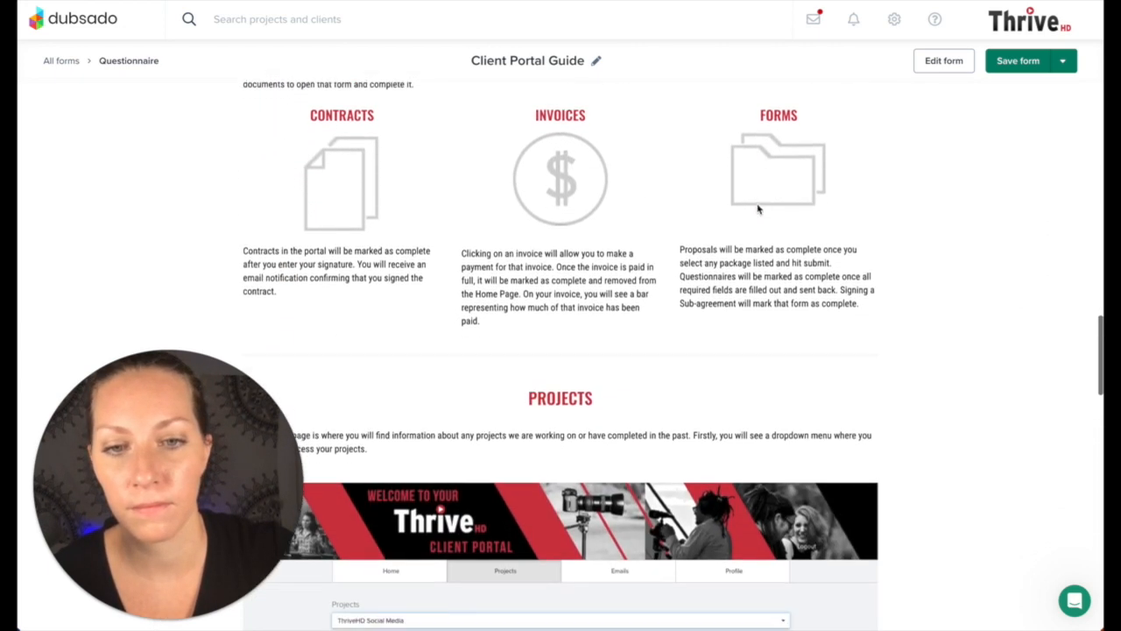
scroll(758, 208, "down", 5)
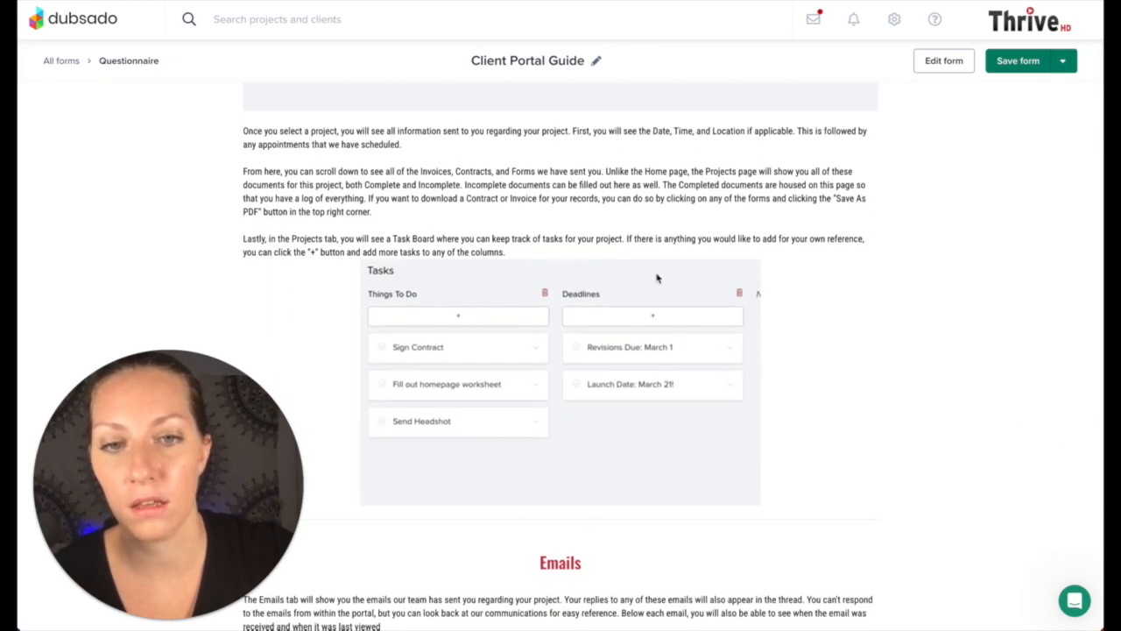
scroll(624, 472, "down", 5)
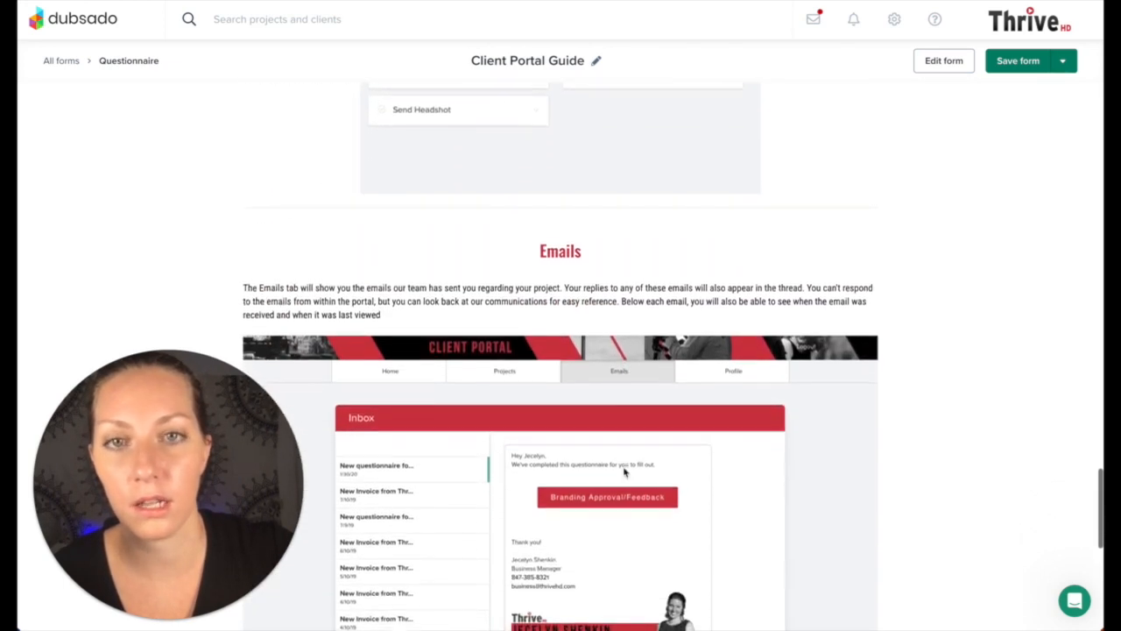
scroll(624, 472, "down", 1)
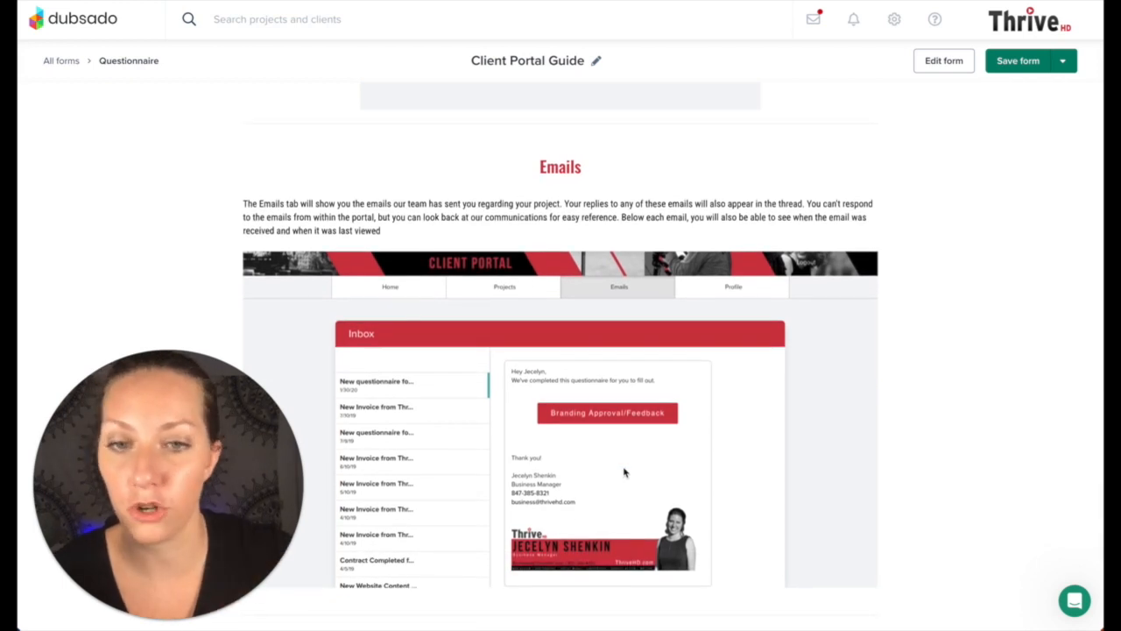
scroll(662, 471, "down", 5)
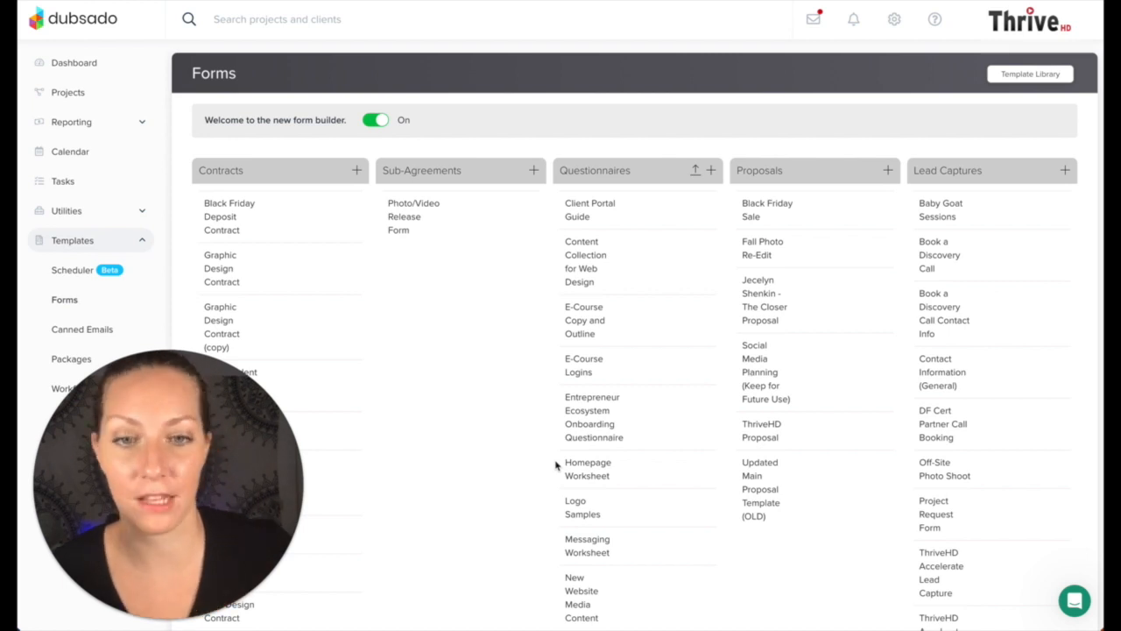
Step: Open the Homepage Worksheet questionnaire and examine its sections from the introduction and header questions through the explanatory paragraph
left_click(592, 481)
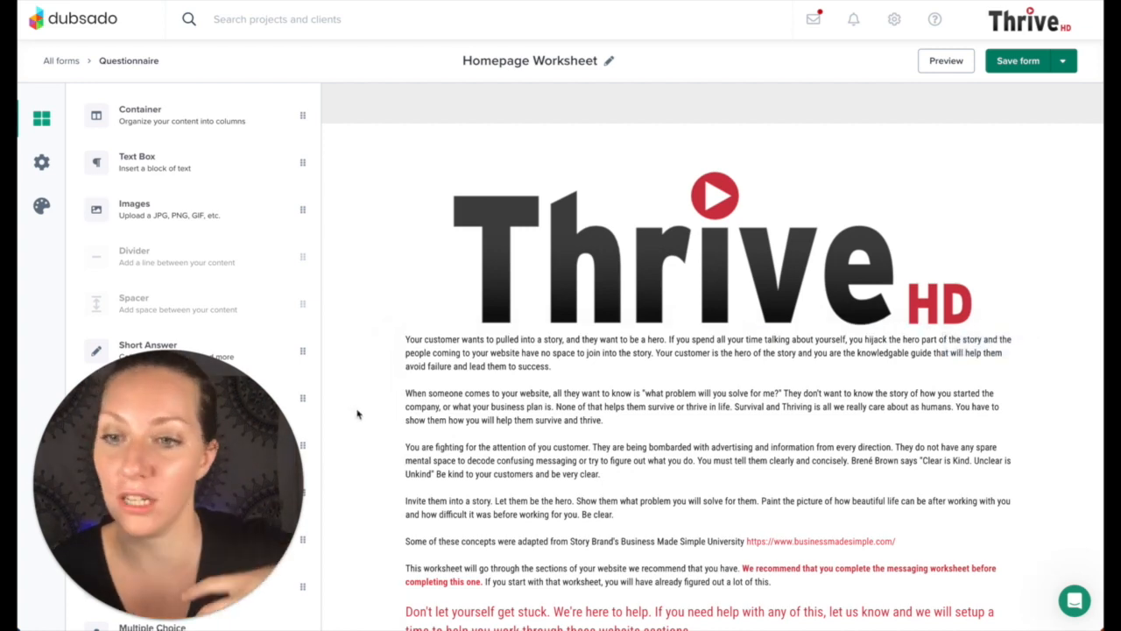
scroll(357, 414, "down", 1)
scroll(358, 413, "down", 10)
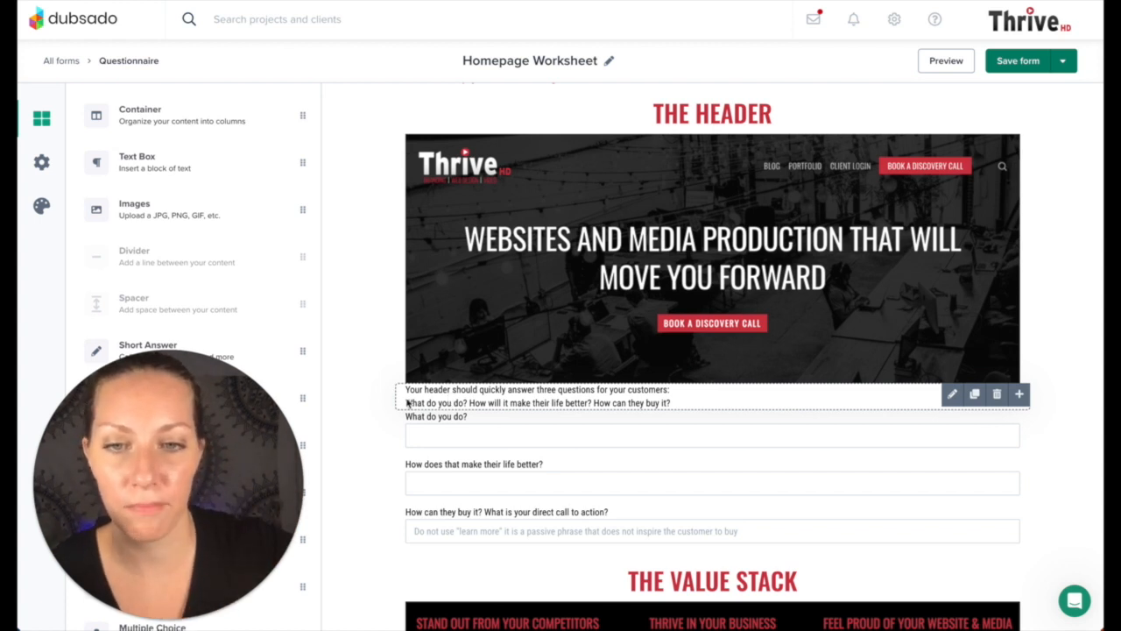
scroll(410, 403, "down", 1)
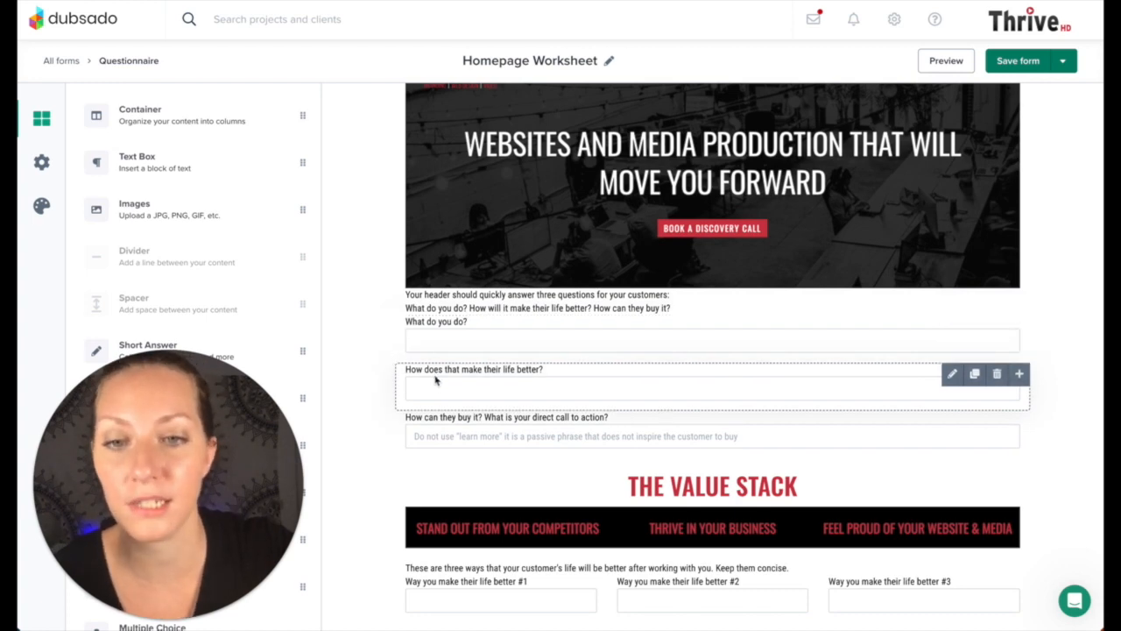
scroll(441, 421, "down", 3)
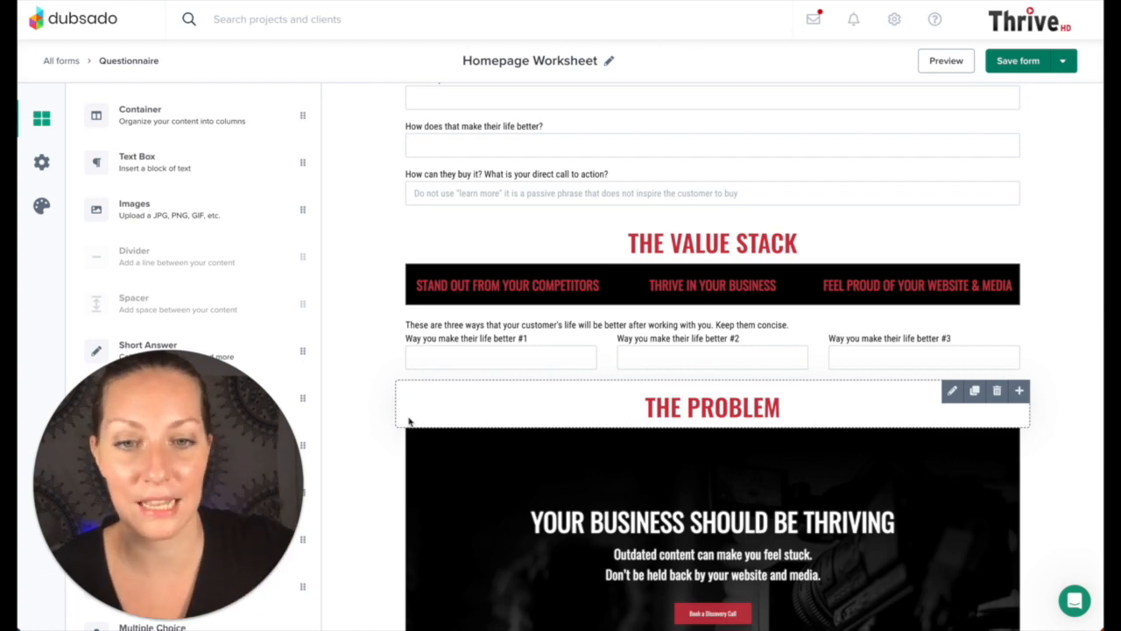
scroll(375, 452, "down", 4)
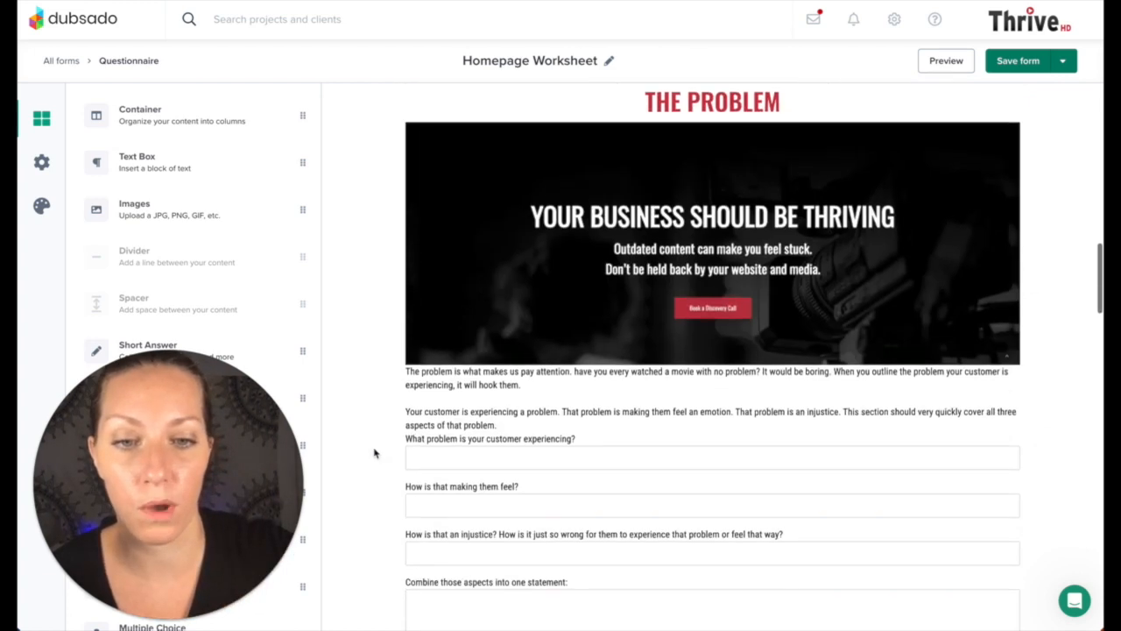
scroll(374, 452, "down", 10)
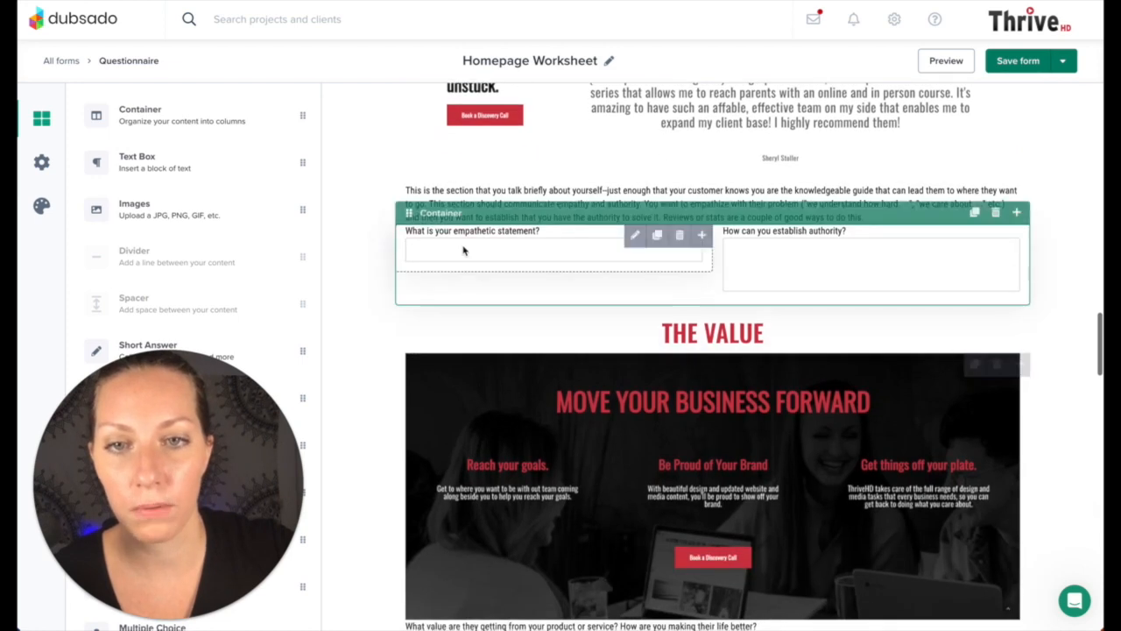
scroll(495, 245, "down", 15)
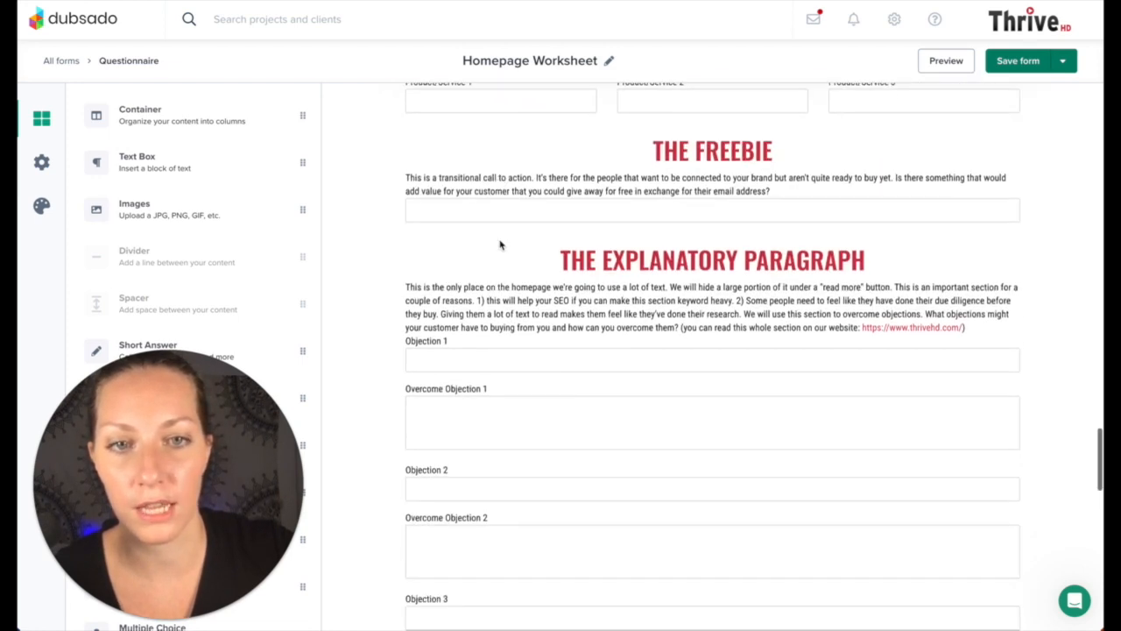
Step: Examine the rest of the Homepage Worksheet, from the objection questions through the contact info fields and closing message
scroll(500, 244, "down", 8)
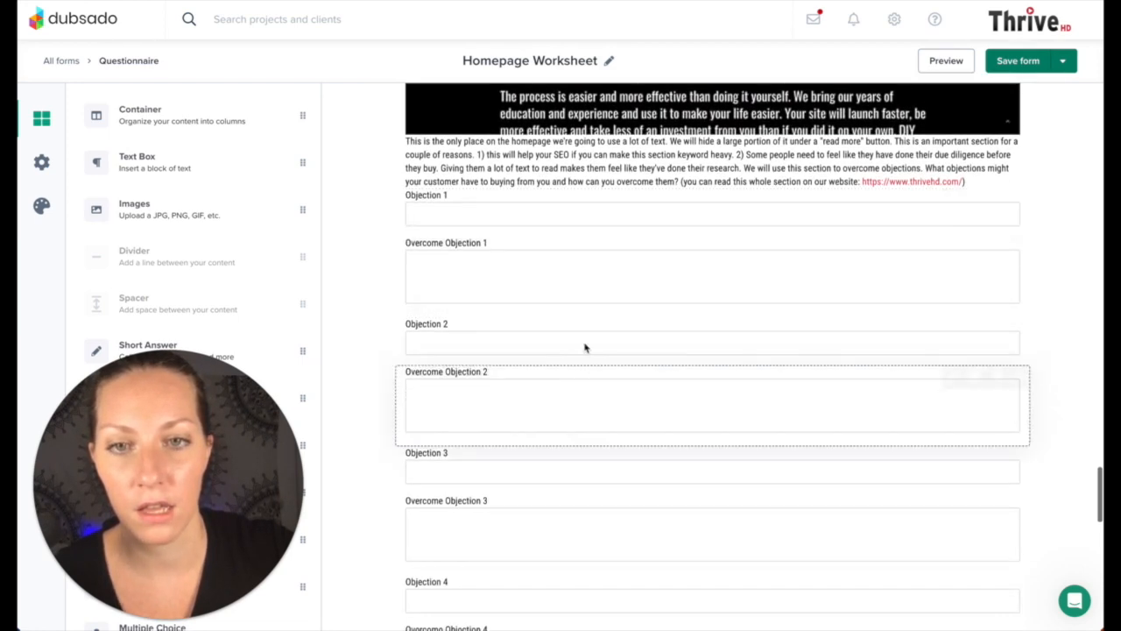
scroll(456, 470, "down", 4)
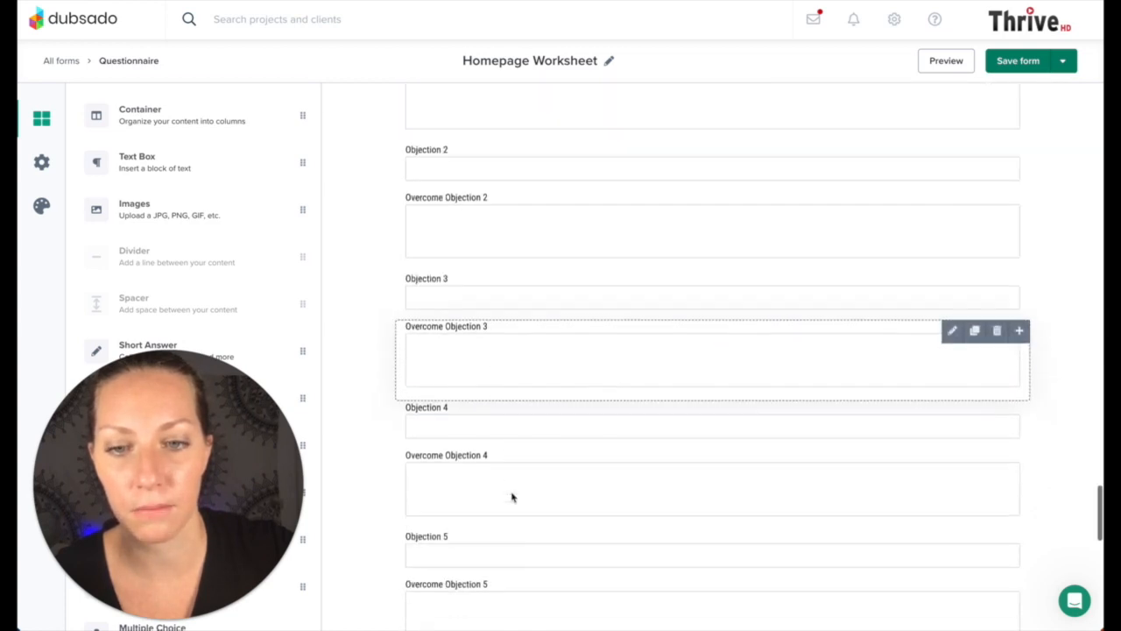
scroll(512, 496, "down", 12)
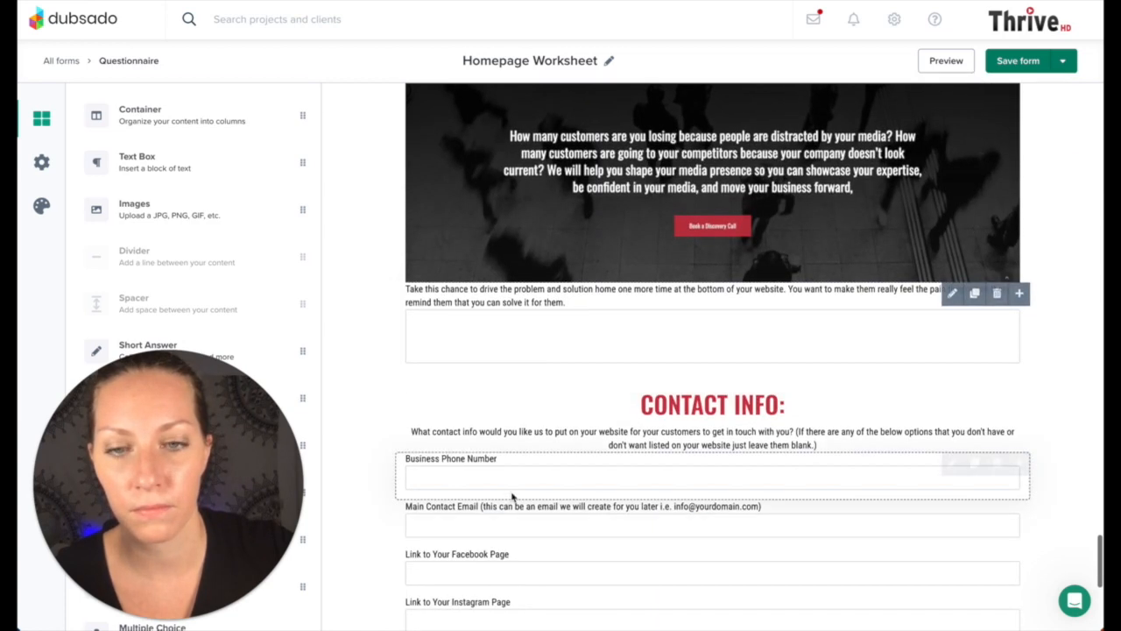
scroll(512, 497, "down", 9)
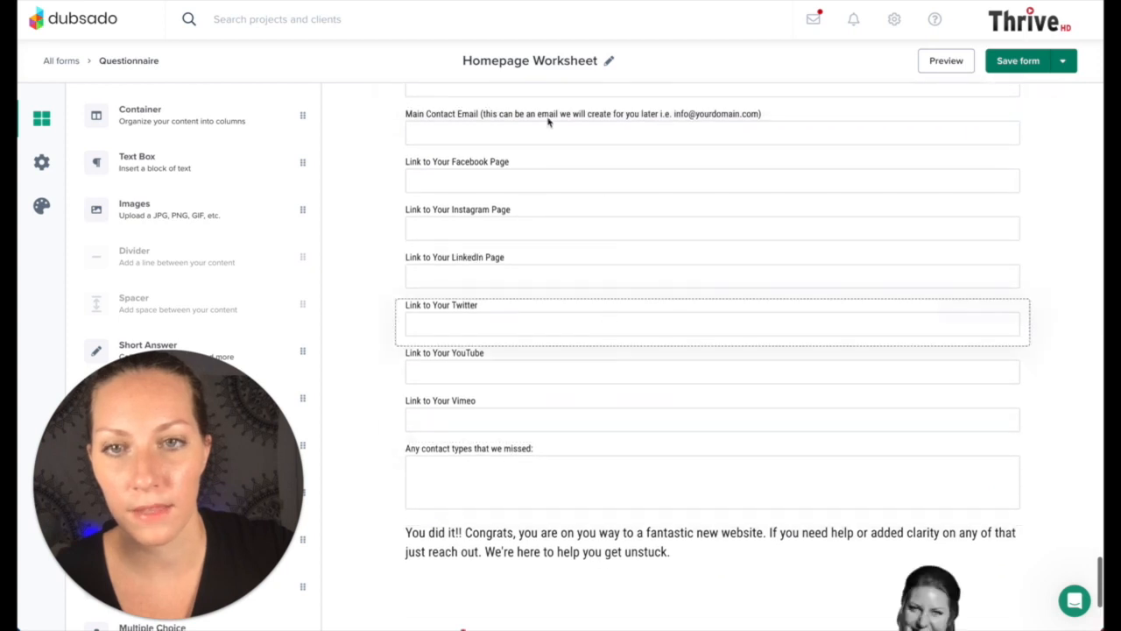
scroll(493, 323, "down", 1)
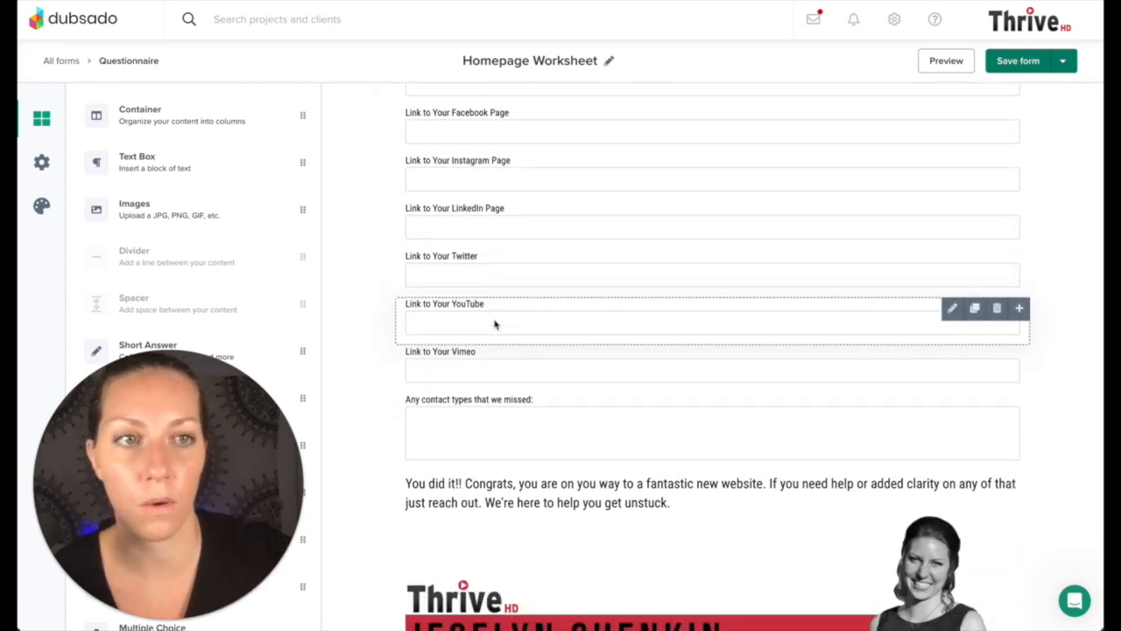
Step: Open the ThriveHD Proposal form and examine its cover, the business technology frustration section and the It's Time to Get Unstuck section
left_click(63, 63)
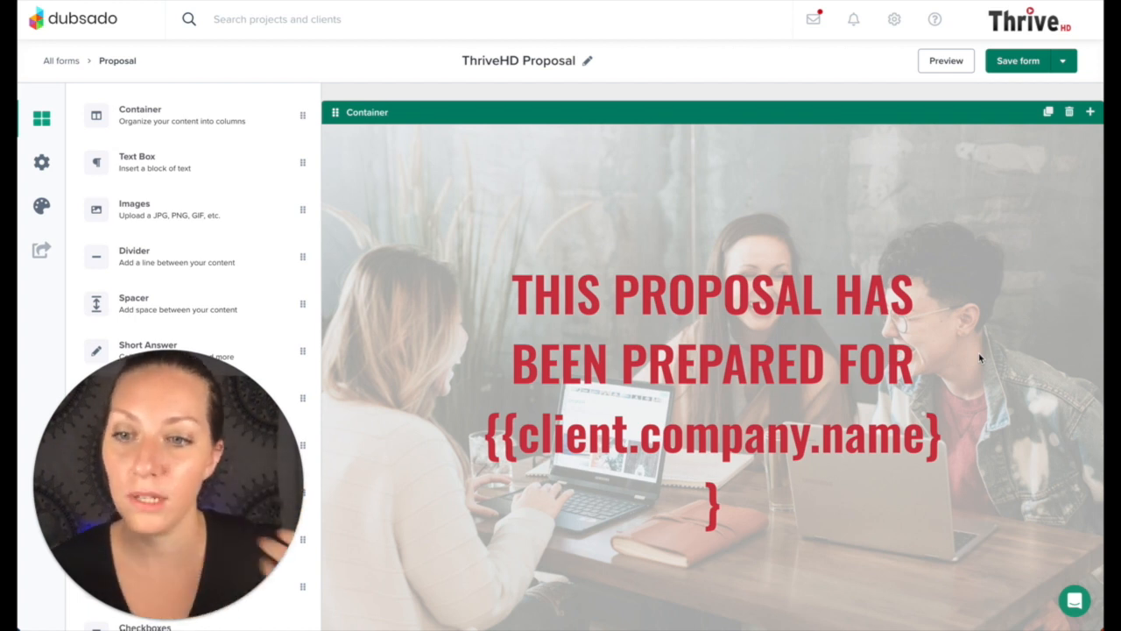
scroll(532, 370, "down", 1)
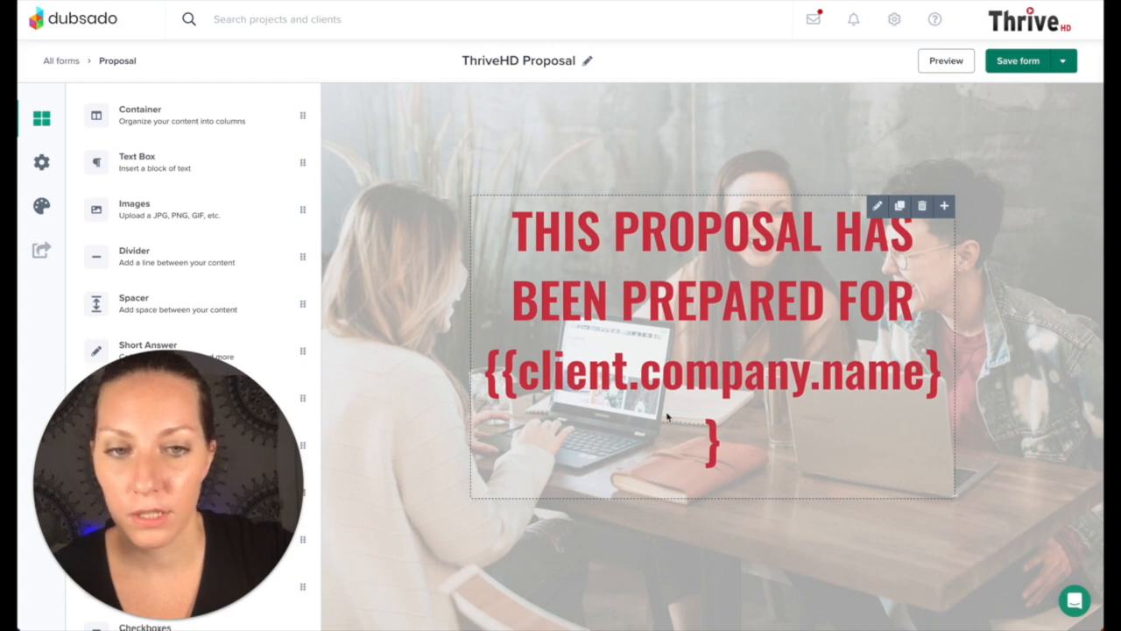
scroll(975, 320, "down", 5)
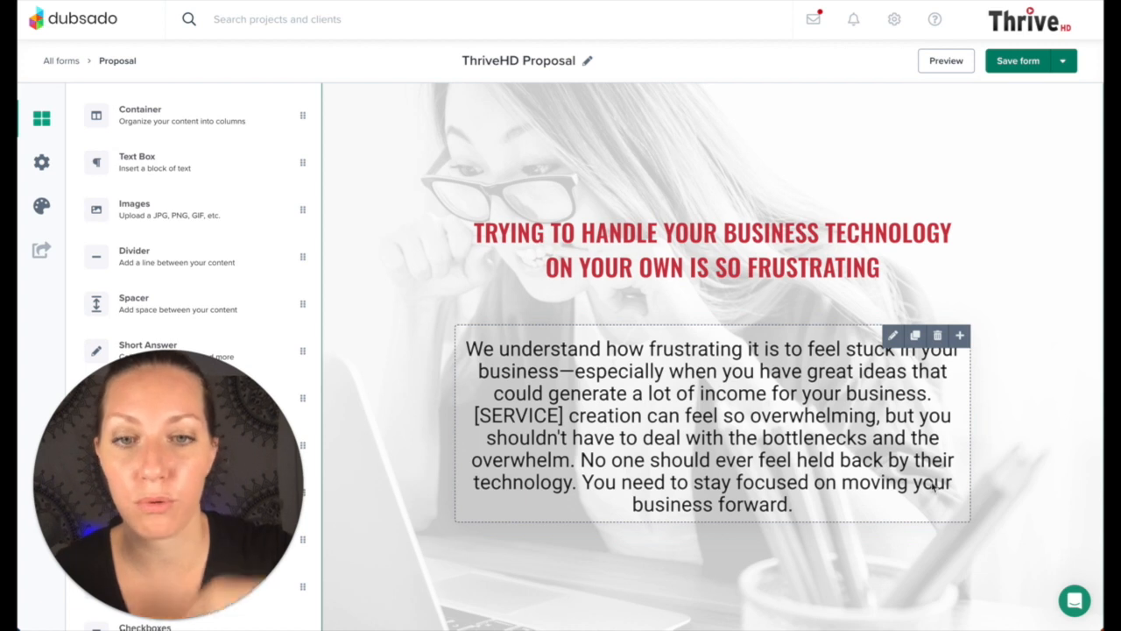
scroll(1053, 497, "down", 1)
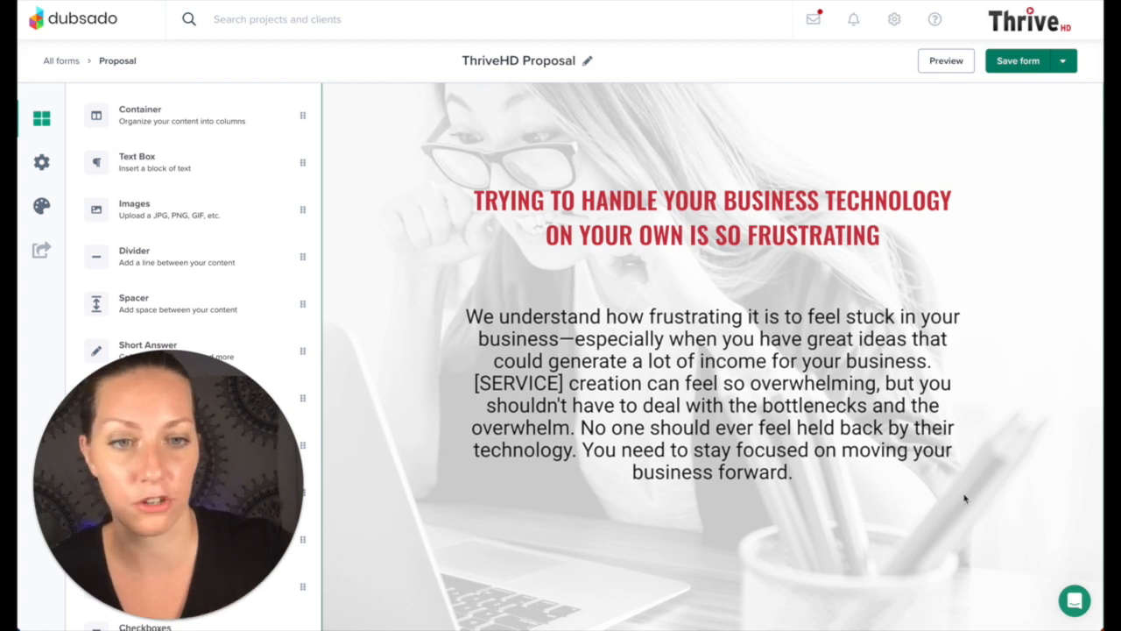
scroll(600, 451, "down", 1)
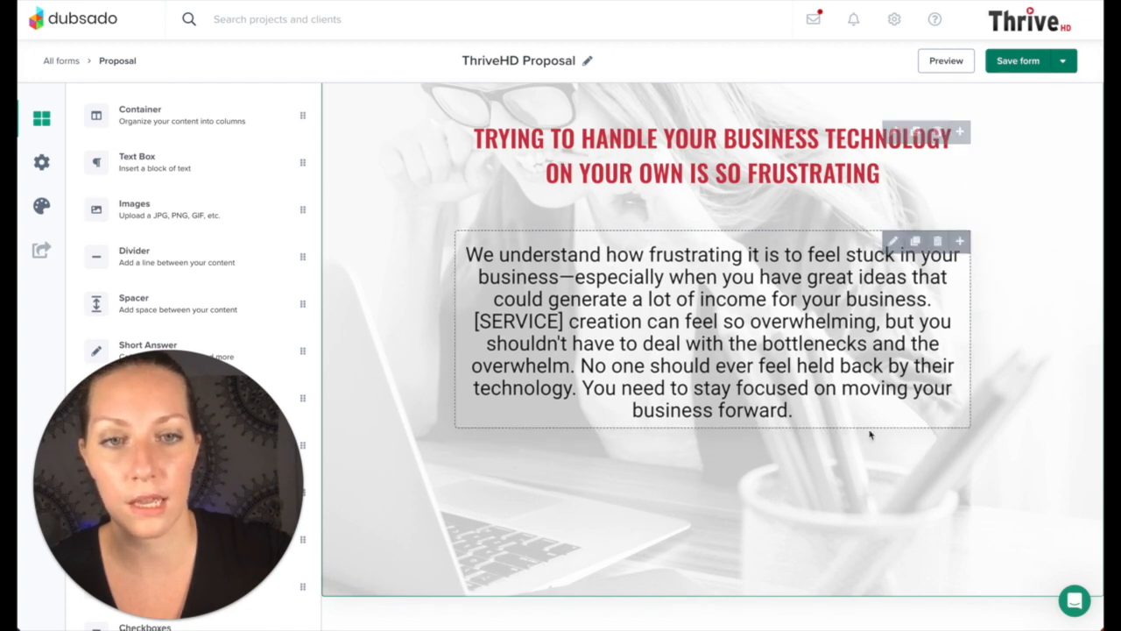
scroll(462, 437, "down", 5)
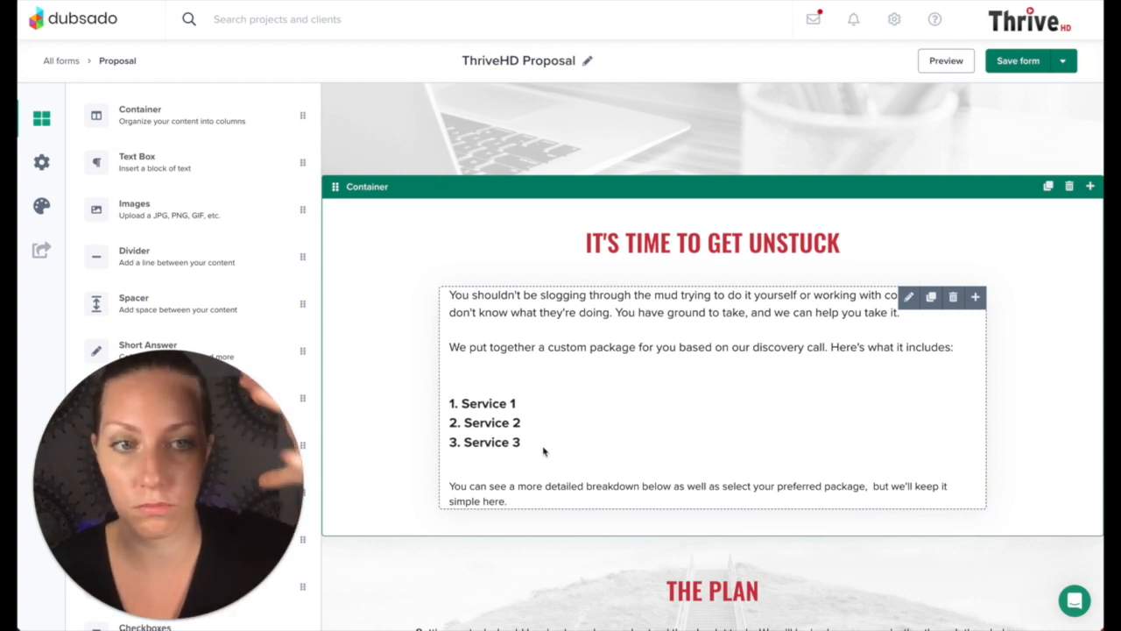
scroll(619, 435, "down", 1)
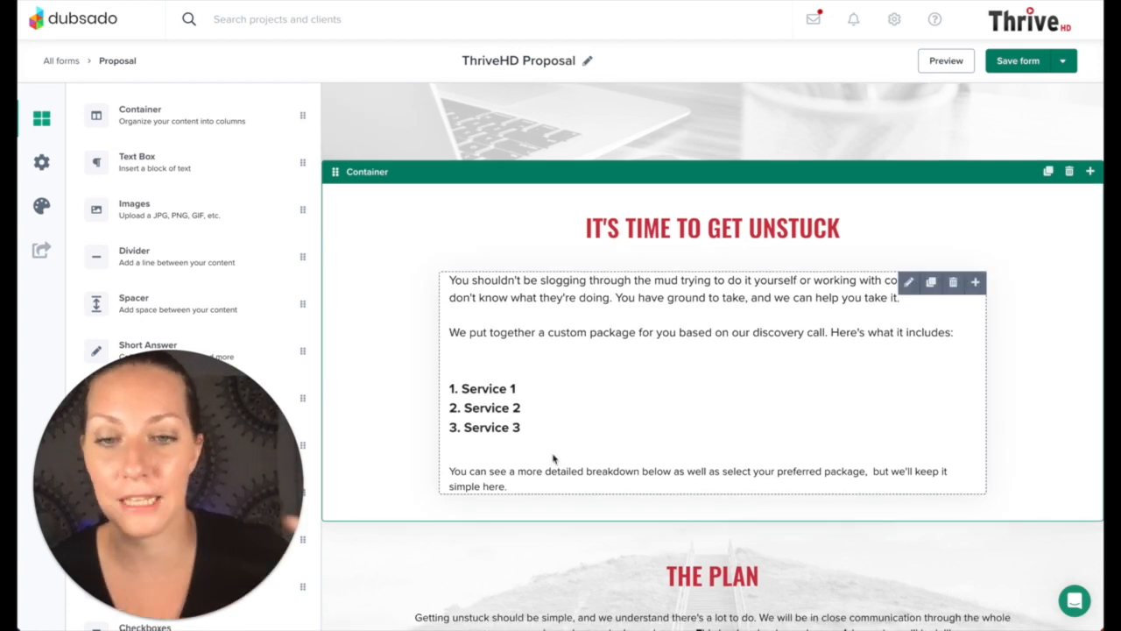
Step: Examine the proposal's The Plan section and the two client testimonial blocks below it
scroll(620, 525, "down", 5)
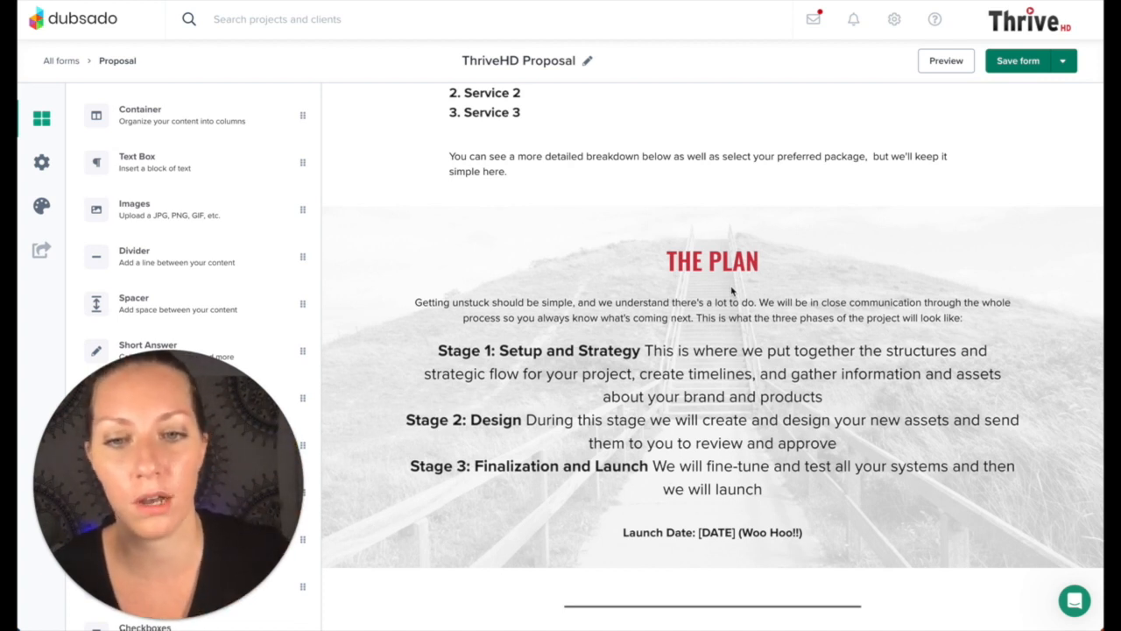
scroll(691, 447, "down", 2)
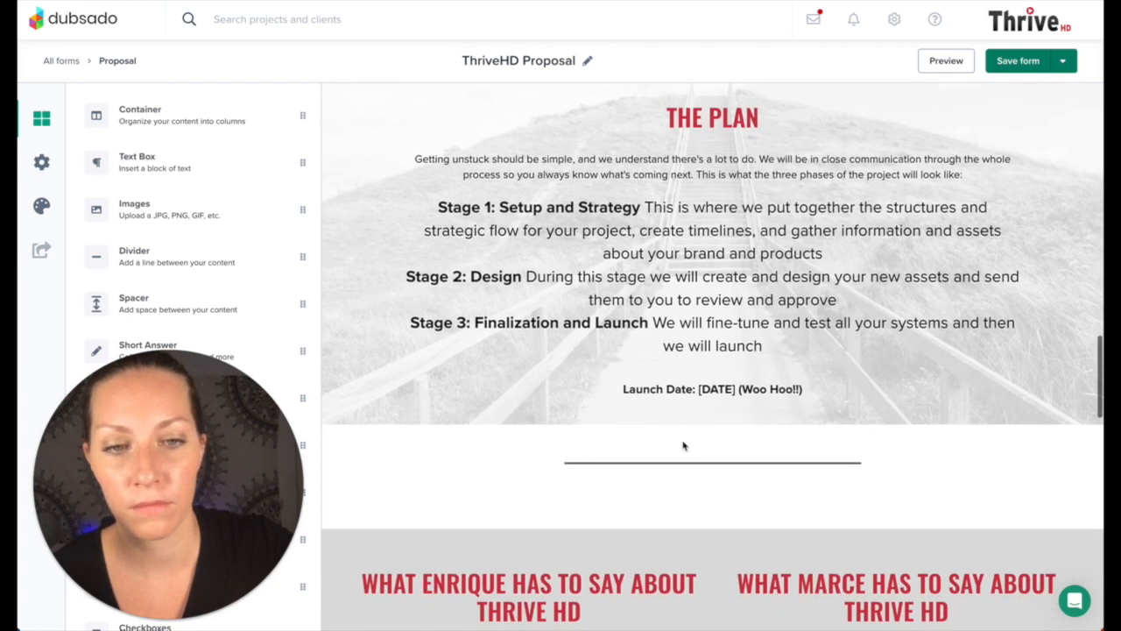
scroll(685, 416, "down", 3)
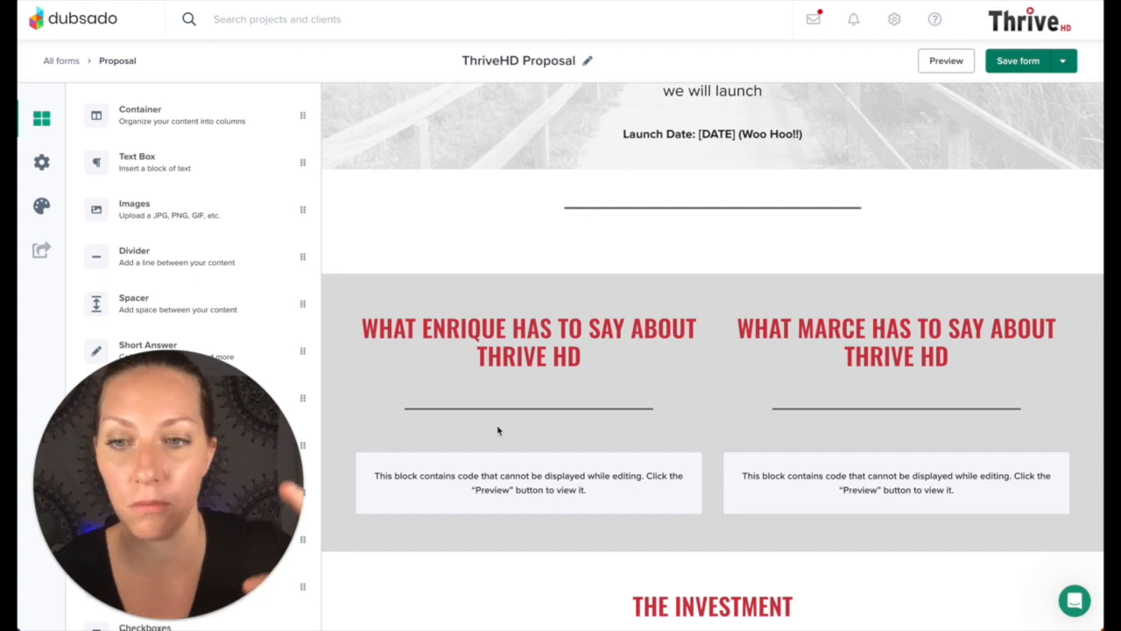
scroll(747, 340, "down", 1)
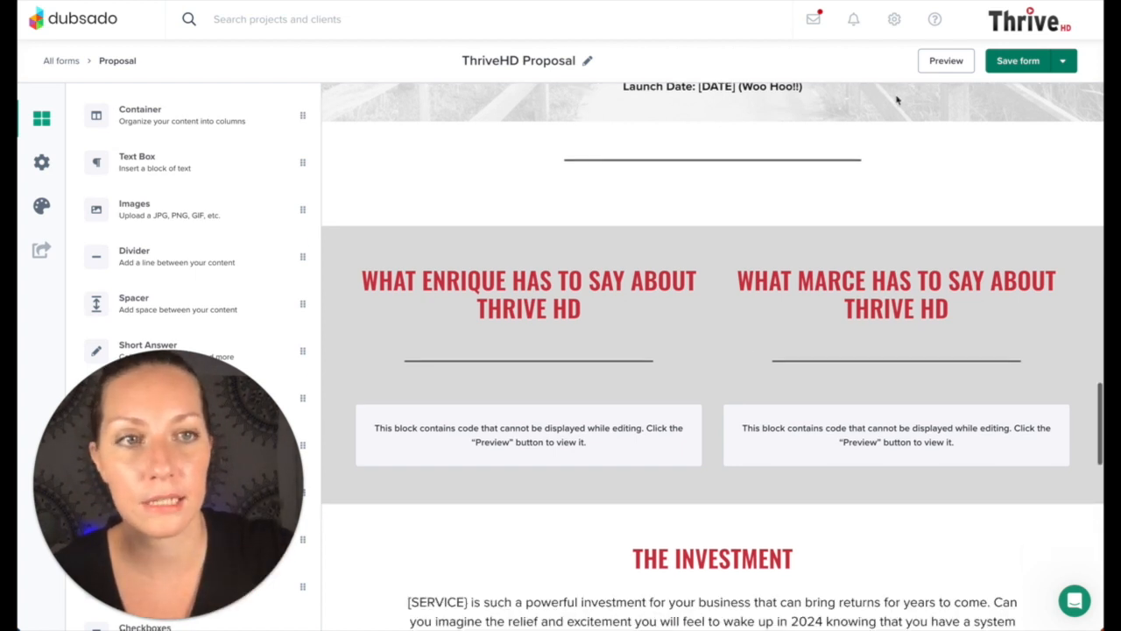
Step: Preview the proposal and examine the testimonial videos and The Investment section with its custom package pricing
left_click(946, 61)
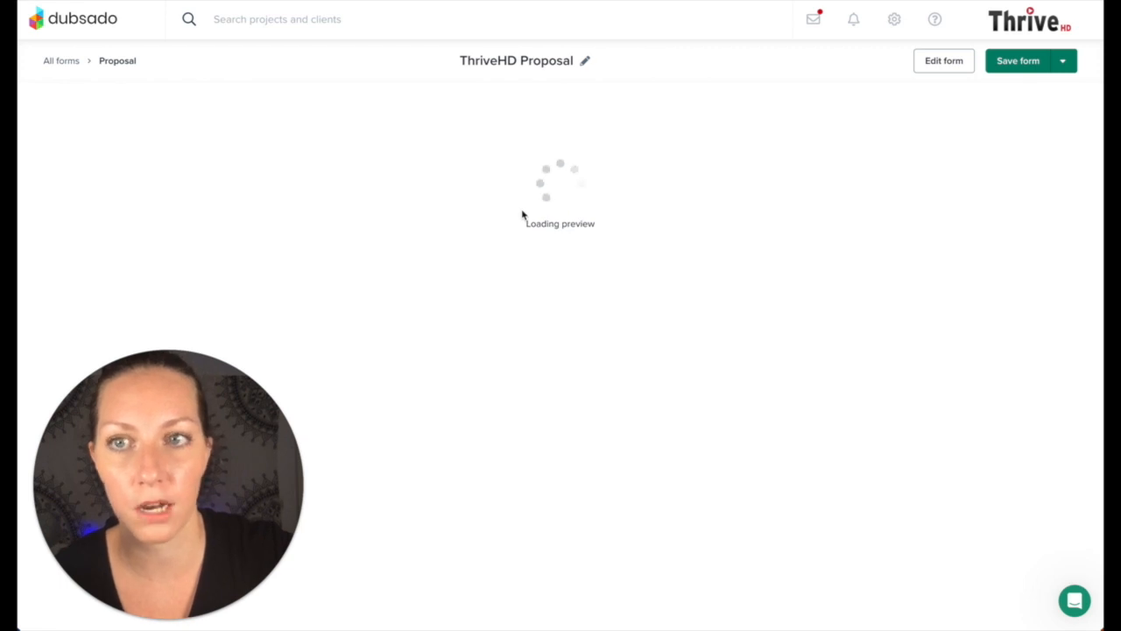
scroll(667, 488, "down", 1)
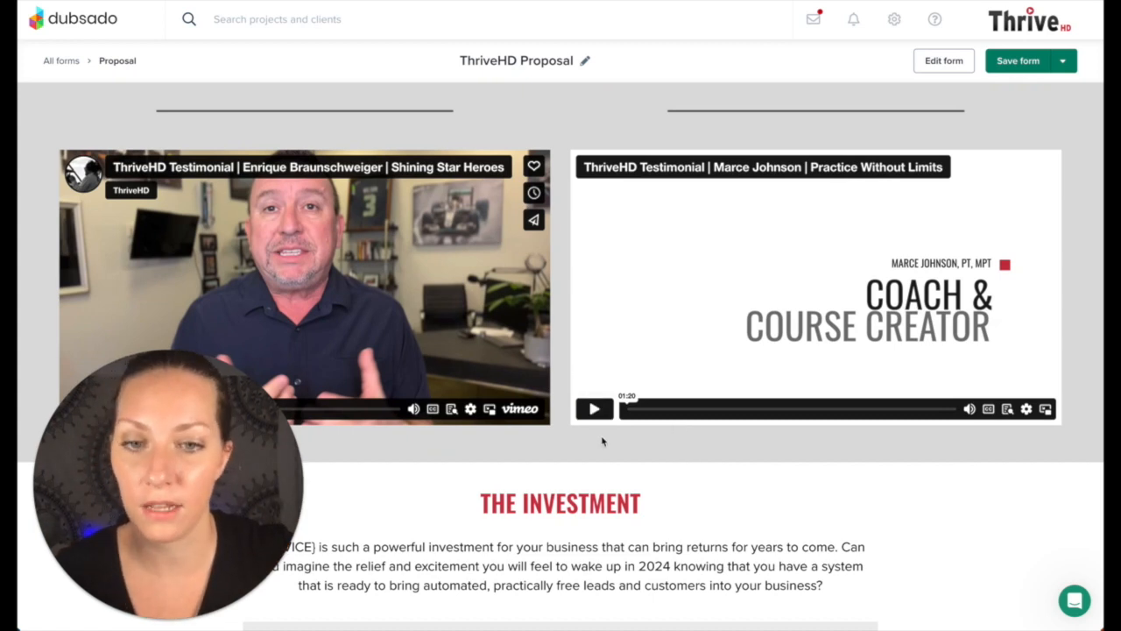
scroll(602, 440, "down", 3)
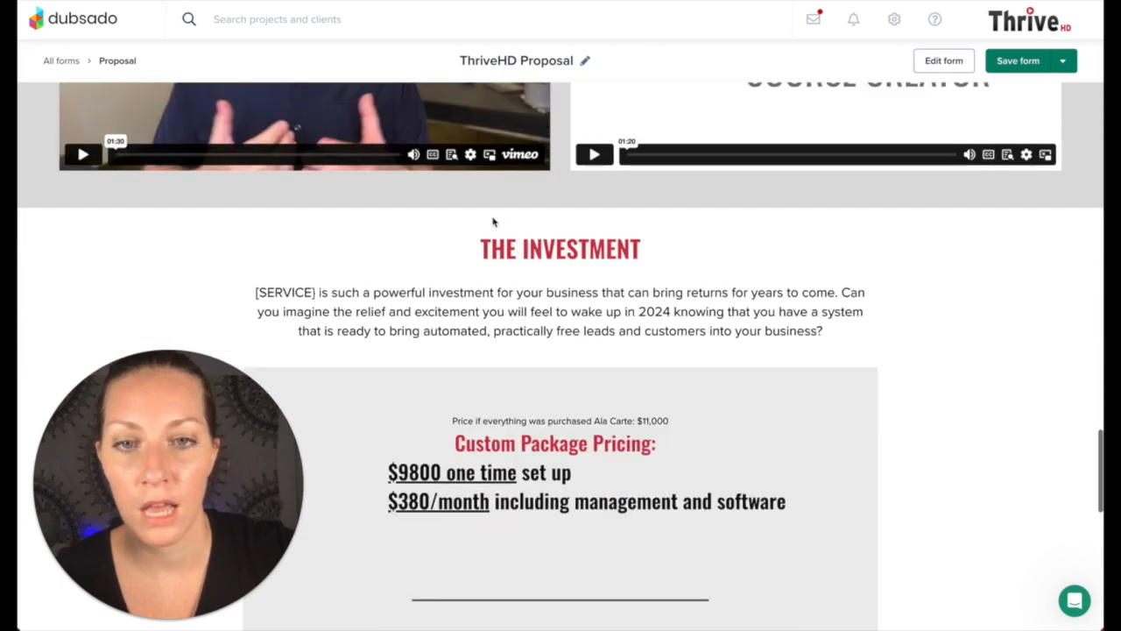
scroll(397, 310, "down", 1)
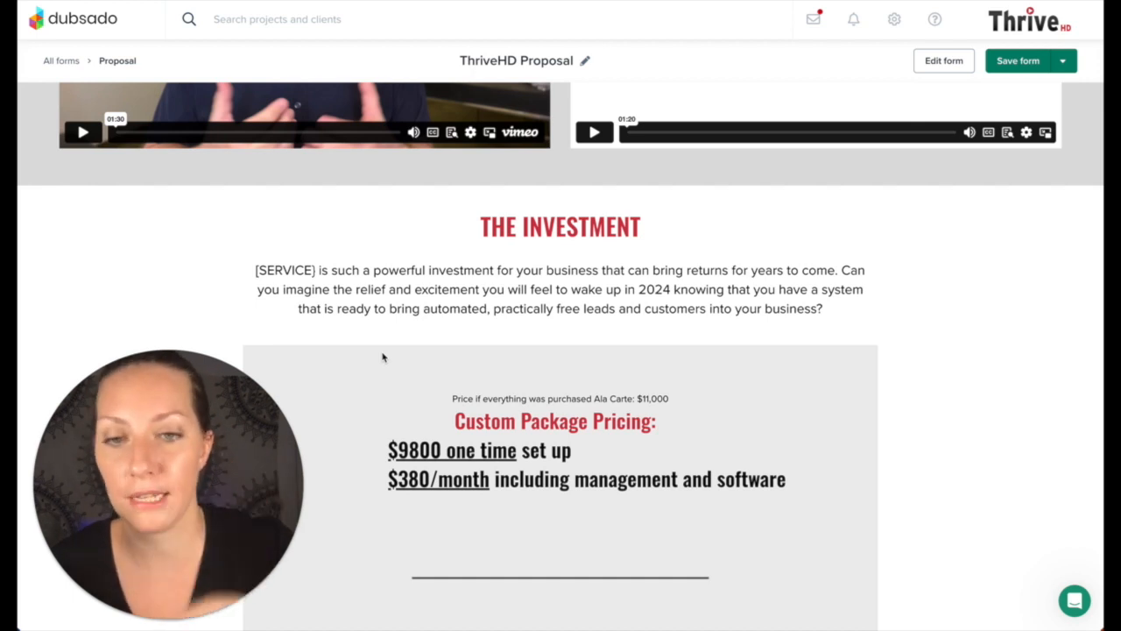
scroll(624, 433, "down", 1)
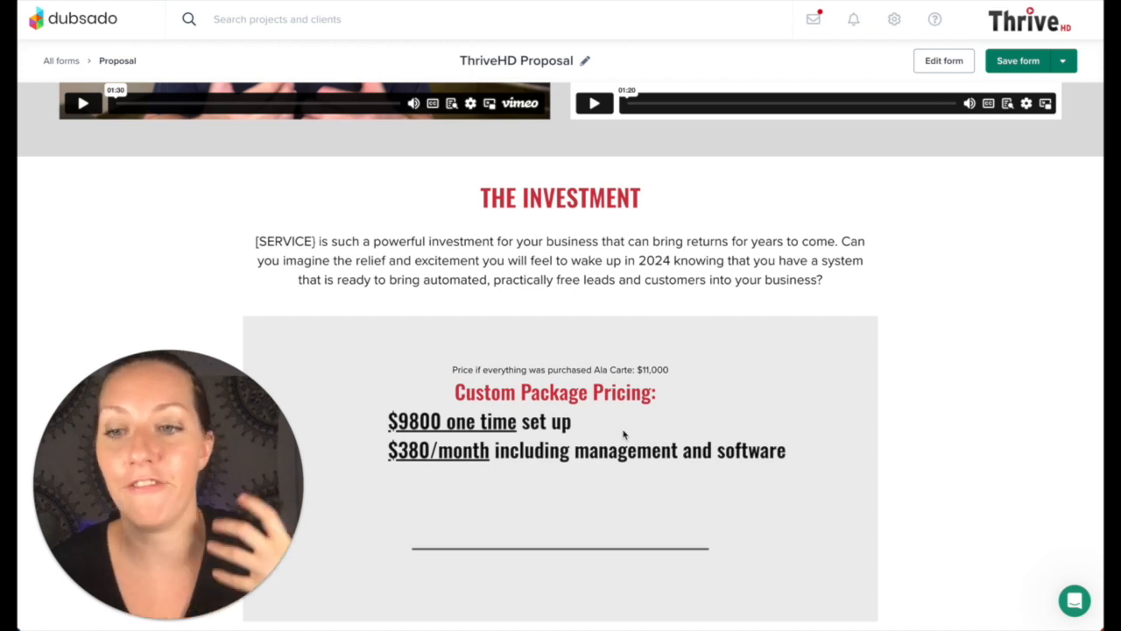
scroll(625, 434, "down", 3)
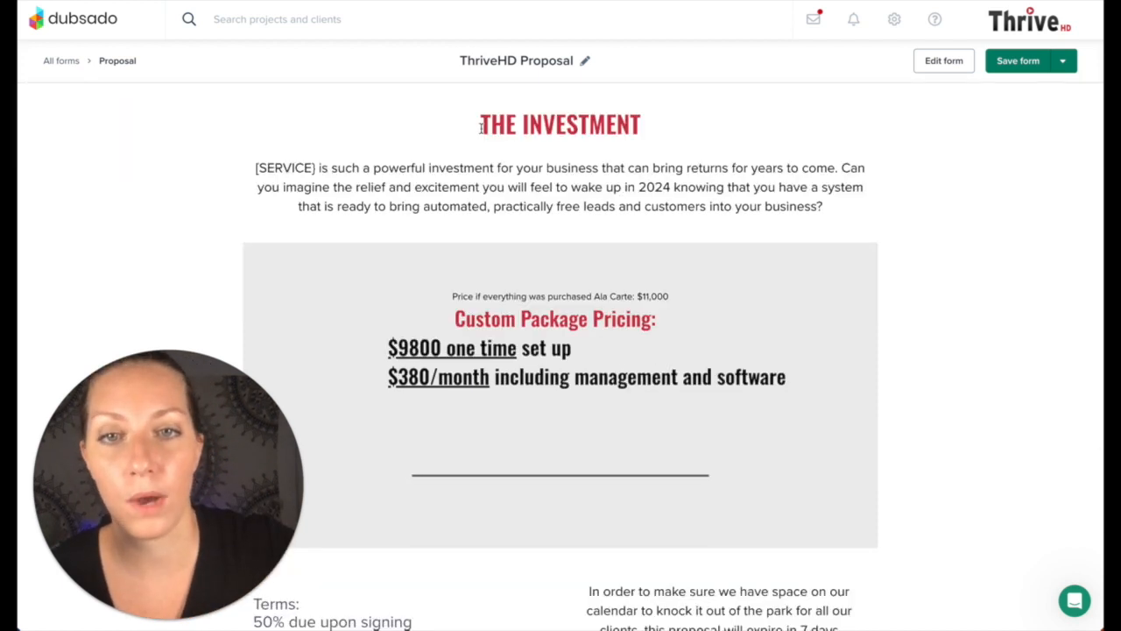
left_click_drag(480, 123, 624, 127)
left_click(521, 156)
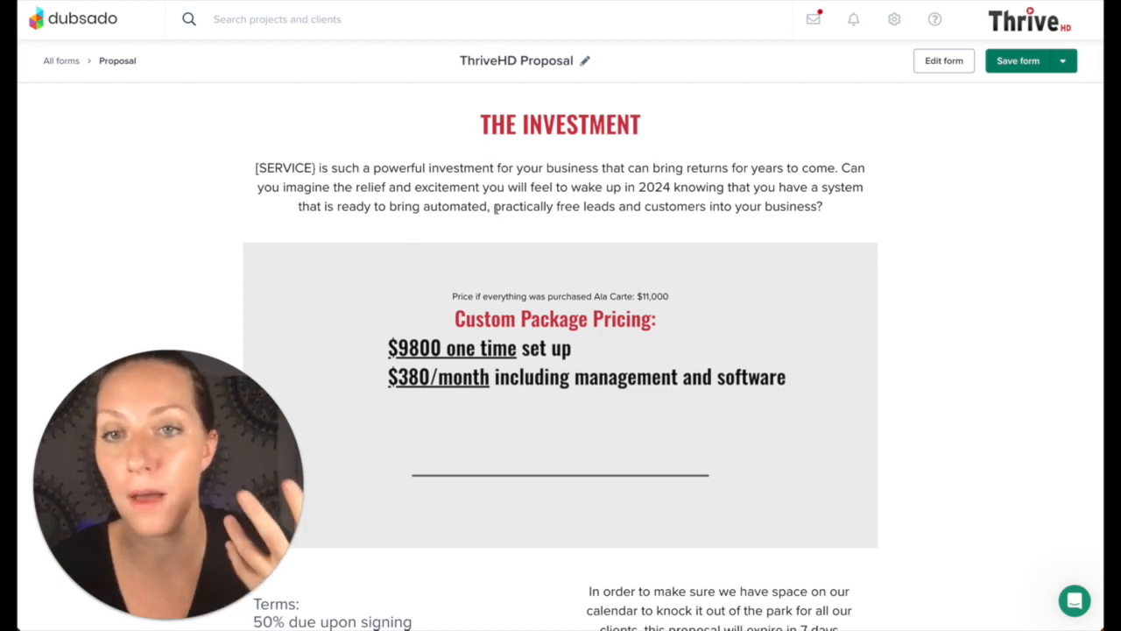
Step: Examine the previewed proposal's payment terms, expiry notice and Let's Make It Official closing section
scroll(496, 209, "down", 5)
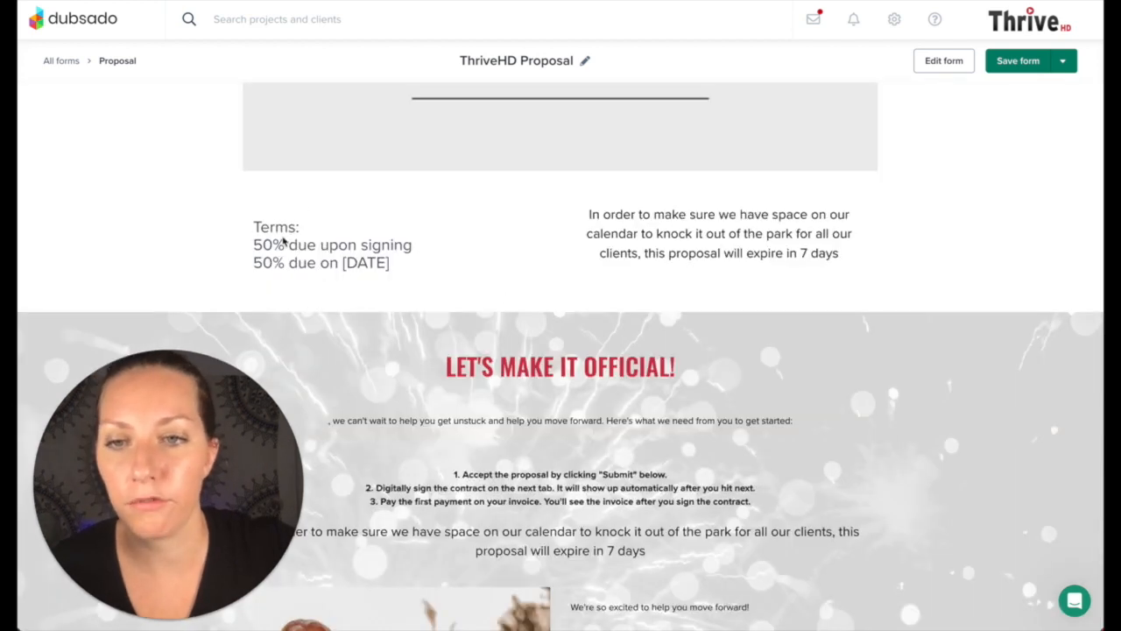
triple_click(849, 256)
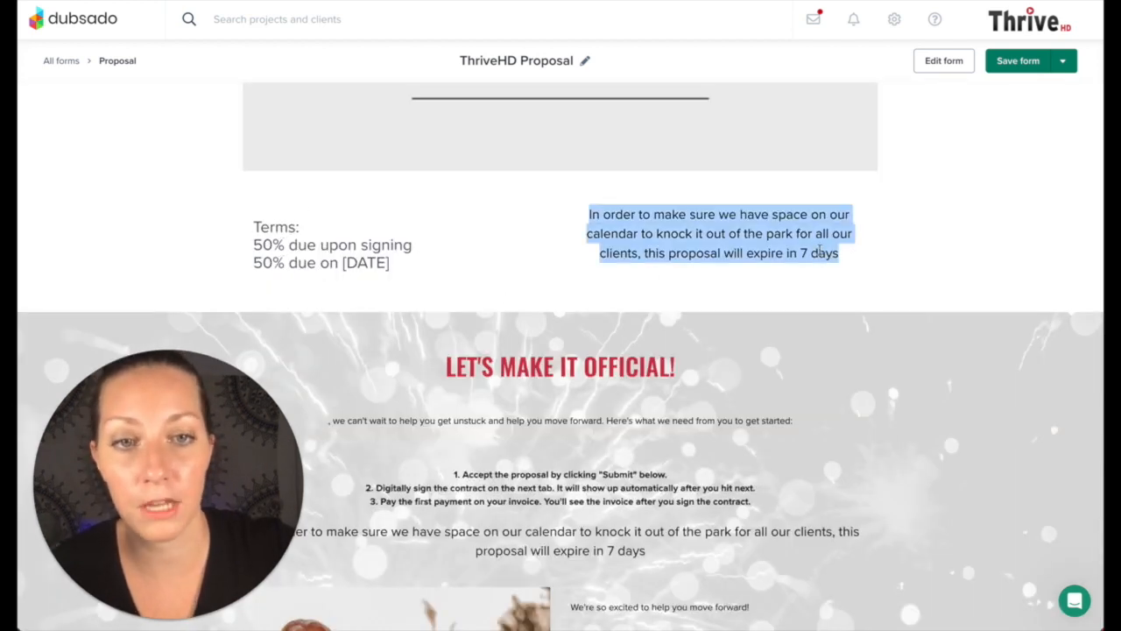
left_click(819, 250)
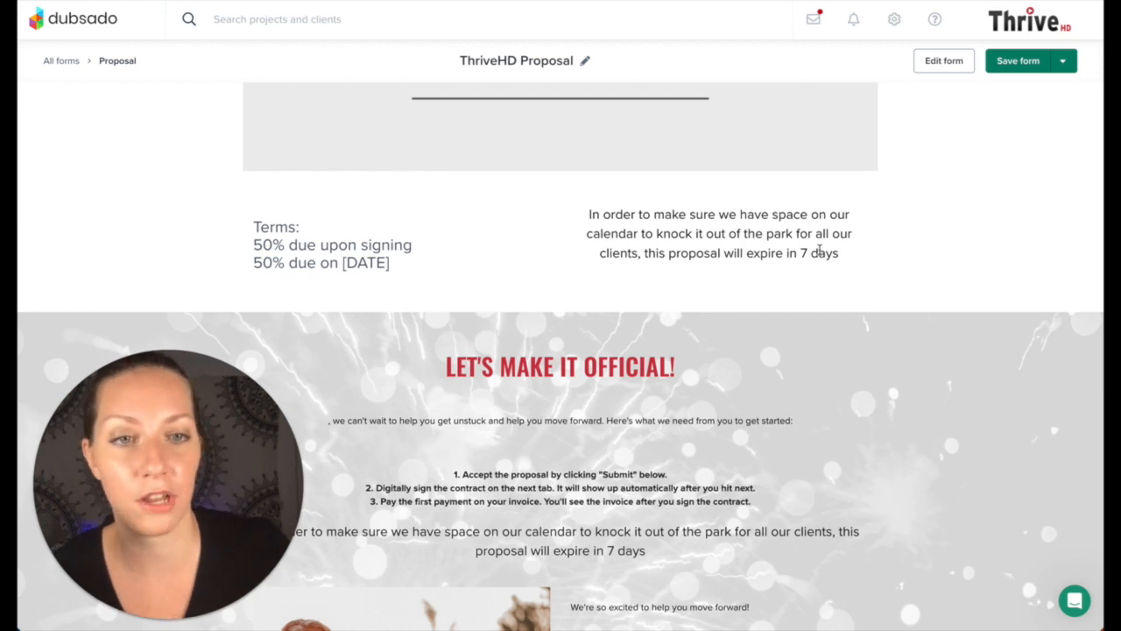
left_click_drag(590, 220, 840, 268)
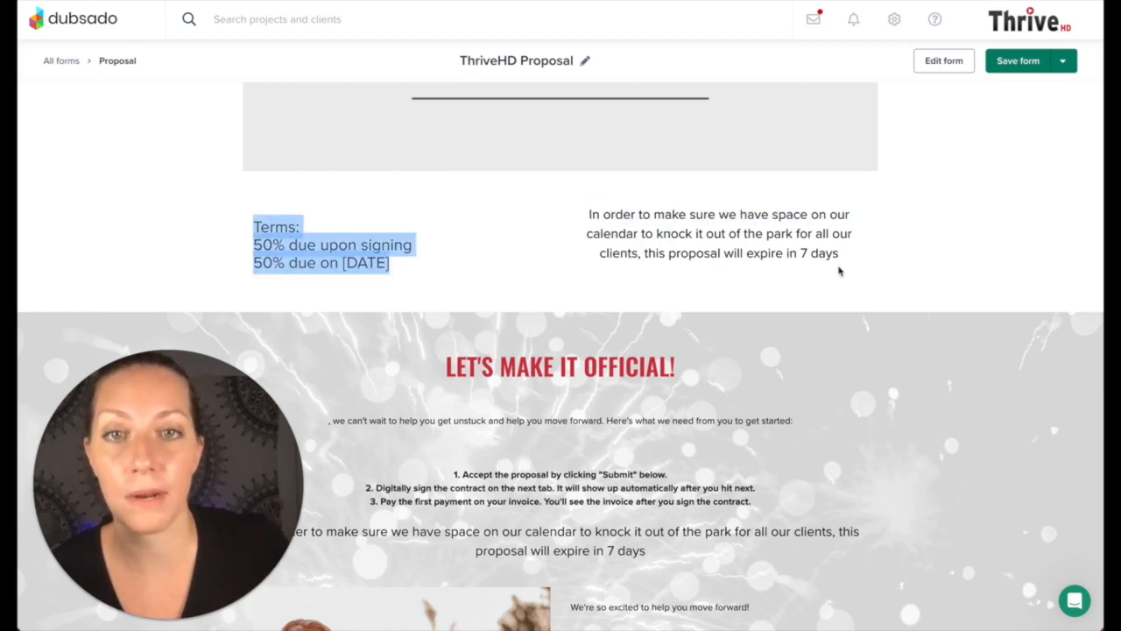
left_click(838, 272)
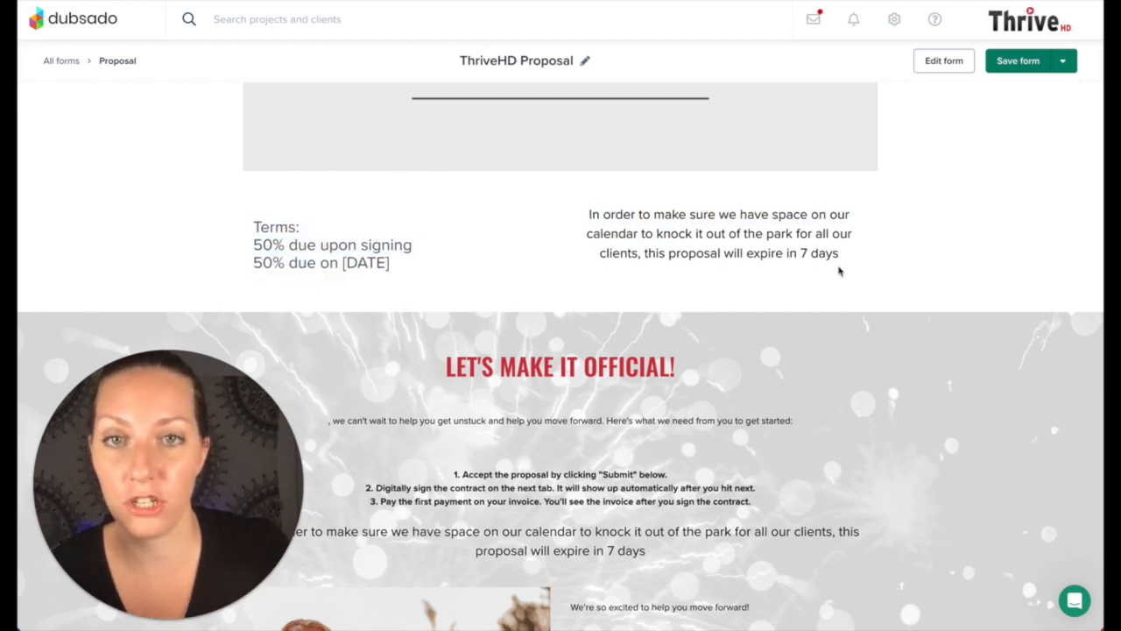
scroll(853, 455, "down", 1)
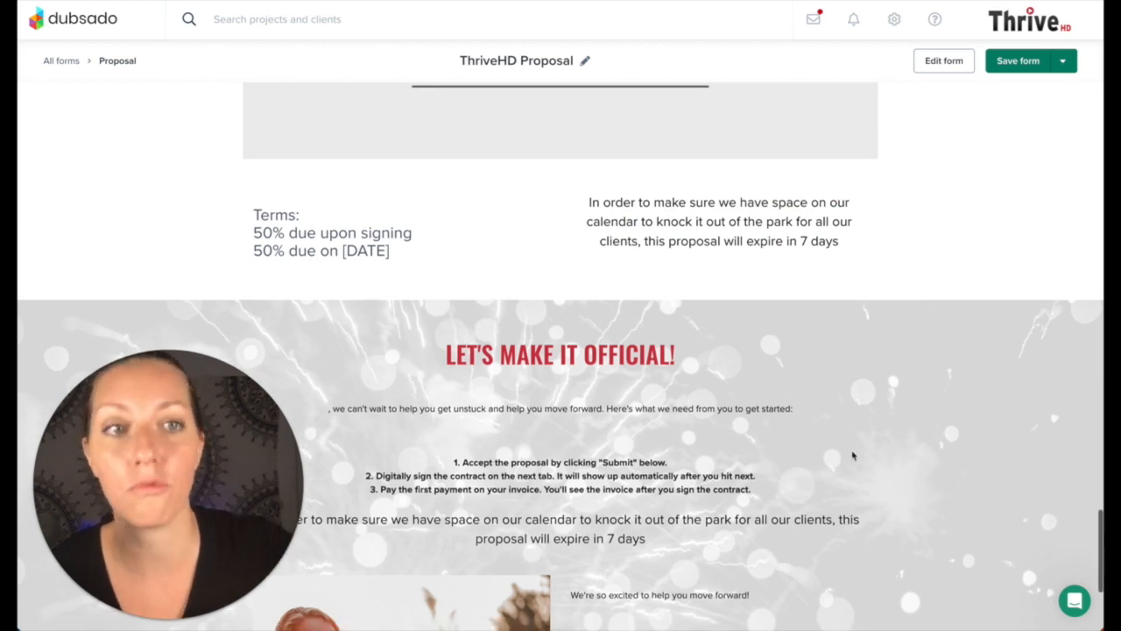
scroll(853, 456, "down", 4)
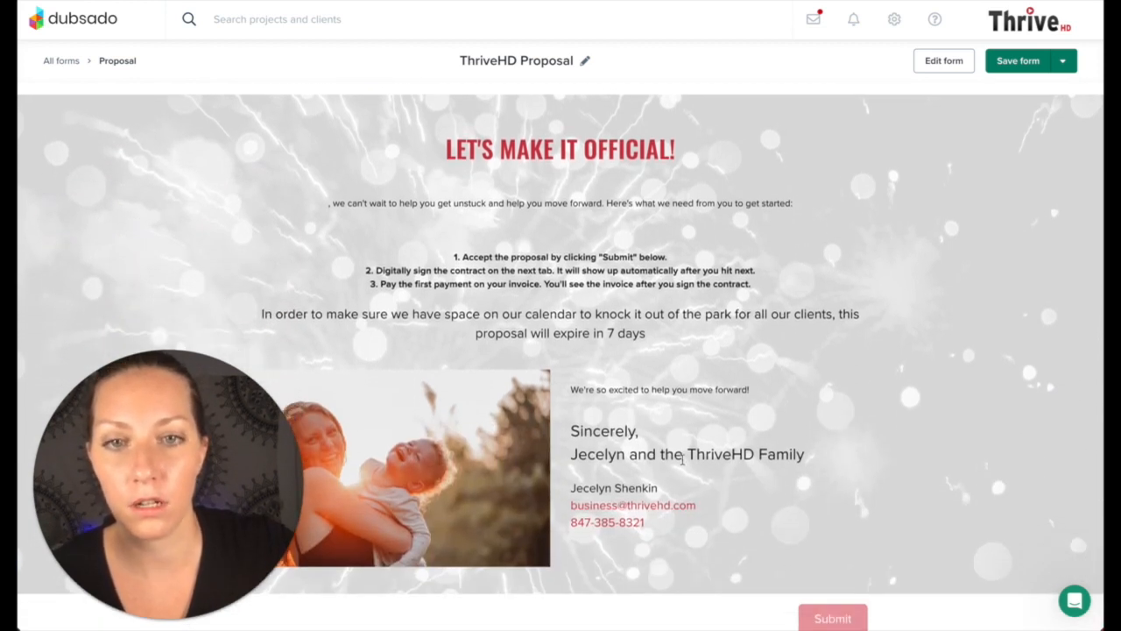
scroll(499, 342, "down", 1)
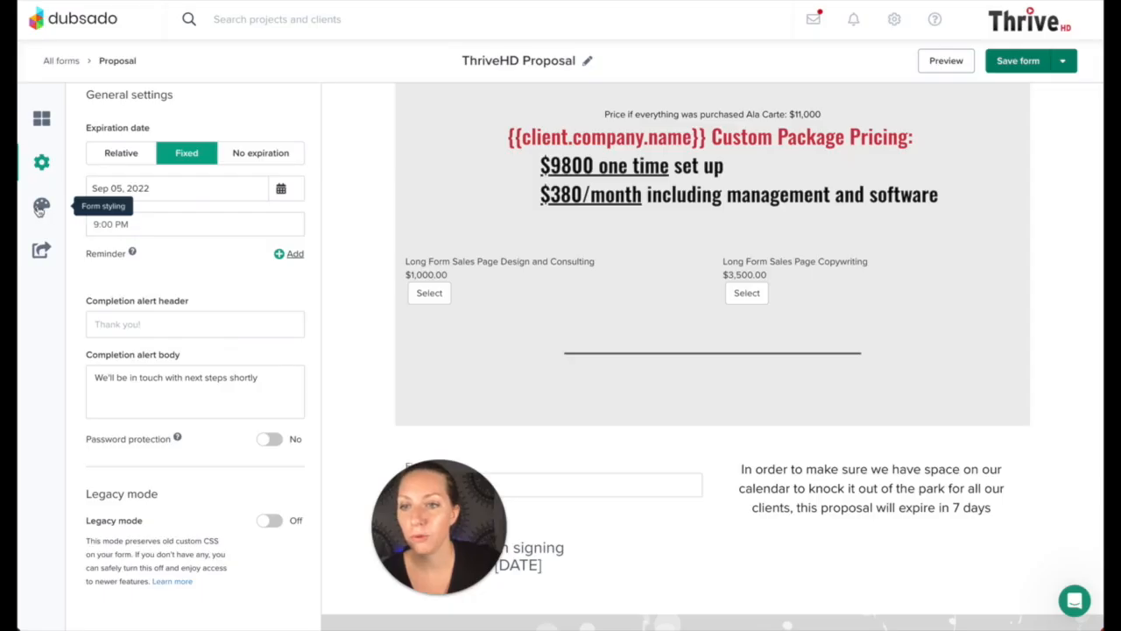
Step: Review the proposal's form styling options and its contract, invoice and public proposal settings
left_click(40, 206)
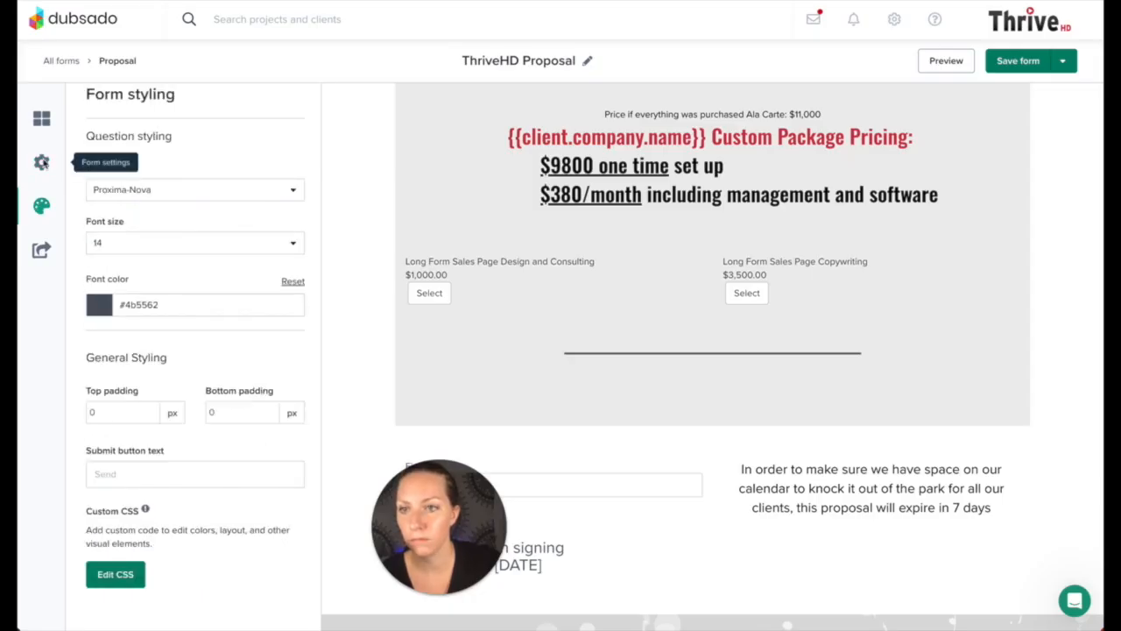
left_click(43, 164)
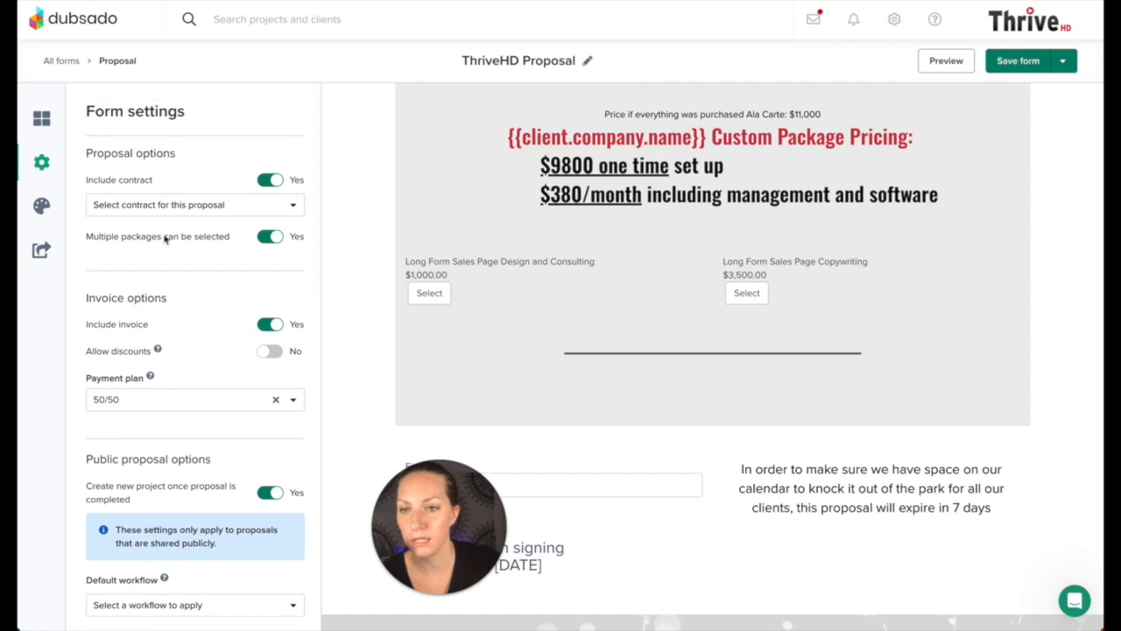
scroll(169, 326, "down", 2)
scroll(169, 325, "down", 9)
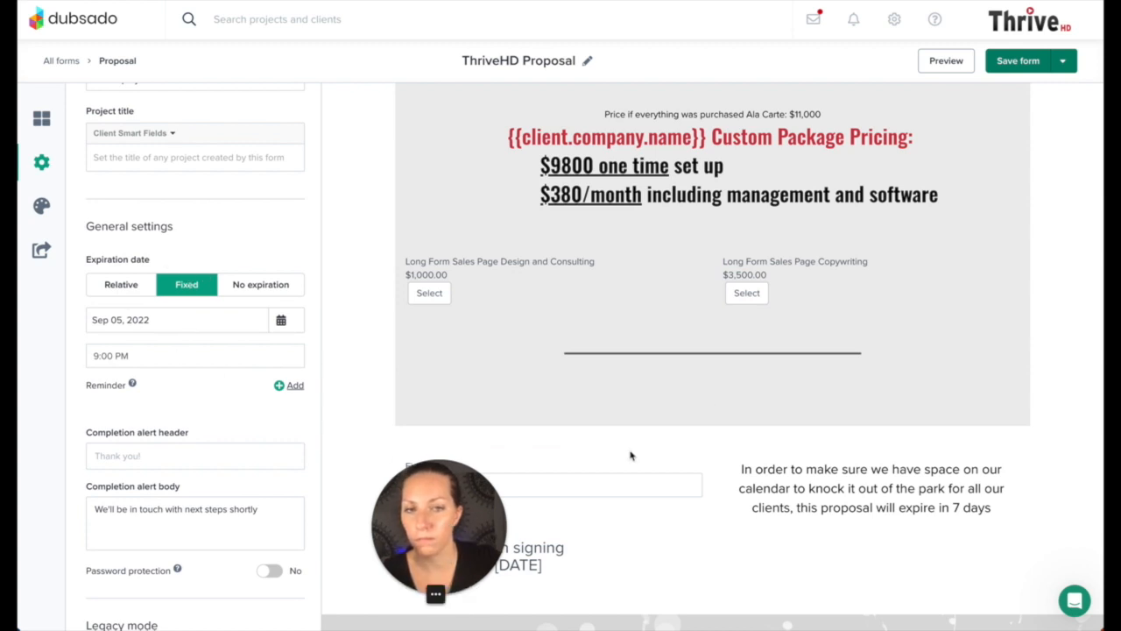
Step: Set the proposal's expiration date to relative, 7 days after applied to project
left_click(120, 289)
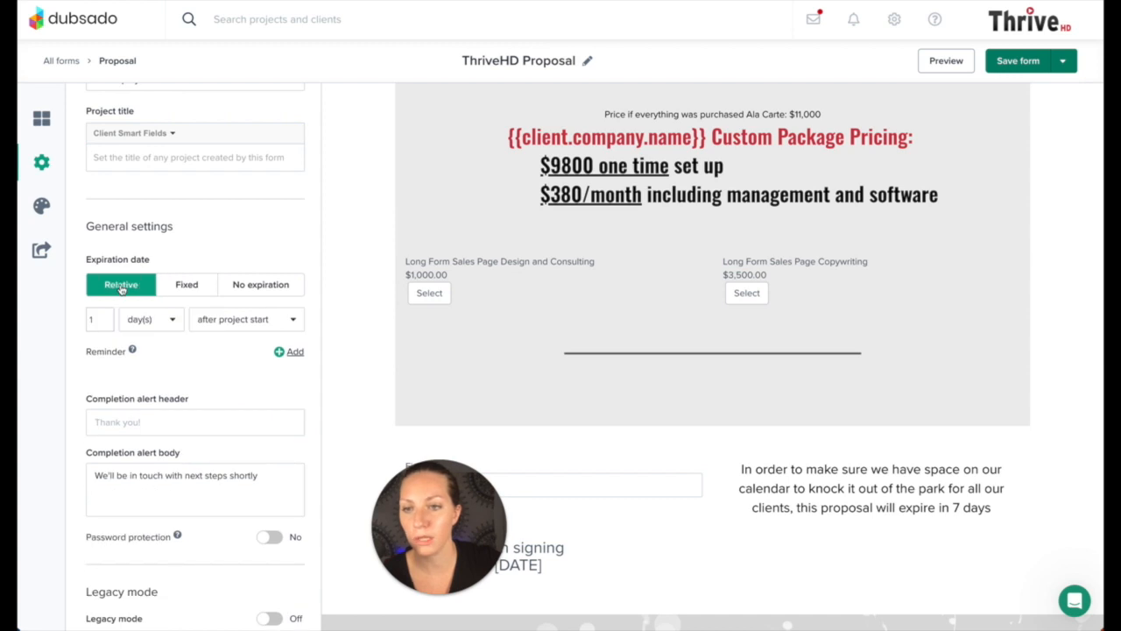
double_click(96, 318)
type("7")
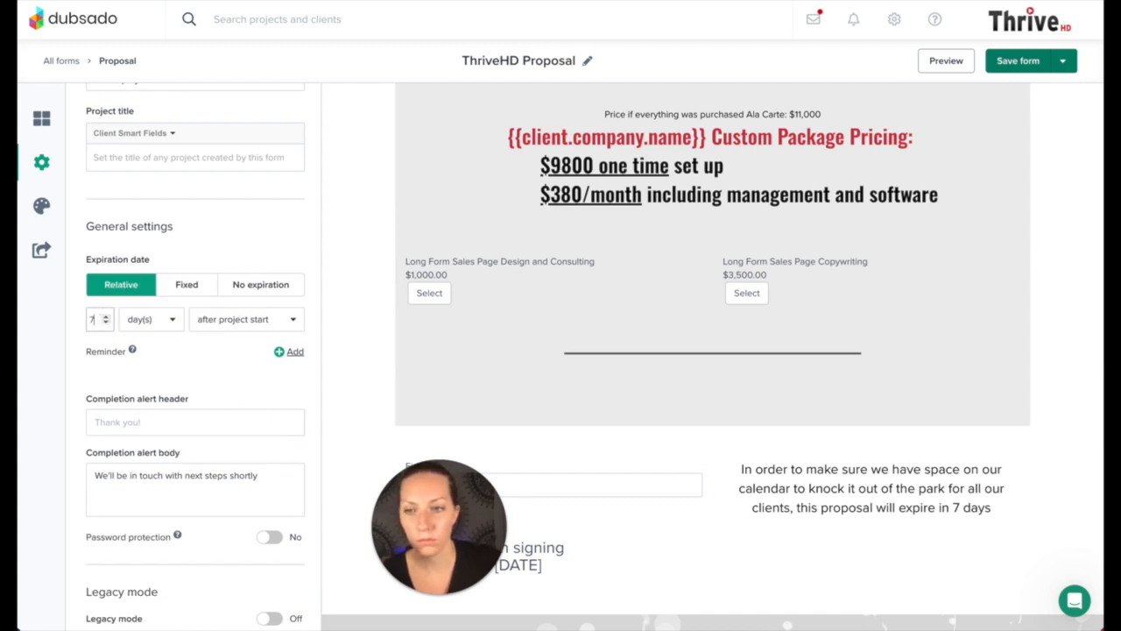
left_click(220, 321)
scroll(228, 383, "down", 1)
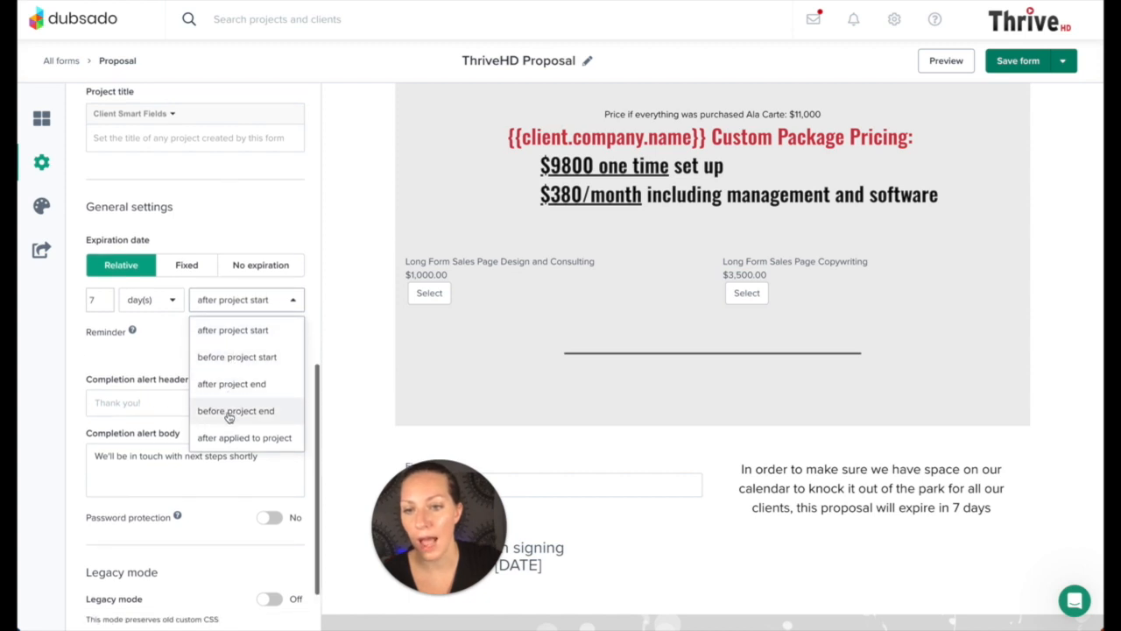
left_click(231, 436)
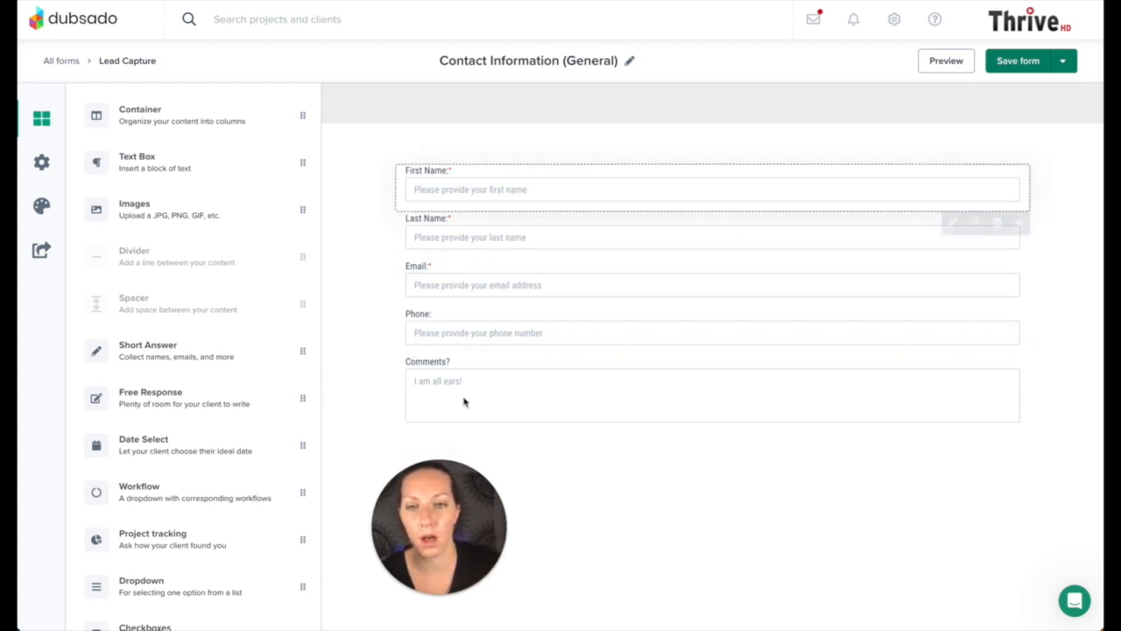
Step: Open the form settings of the Contact Information (General) lead capture form and examine the available default workflows
left_click(40, 164)
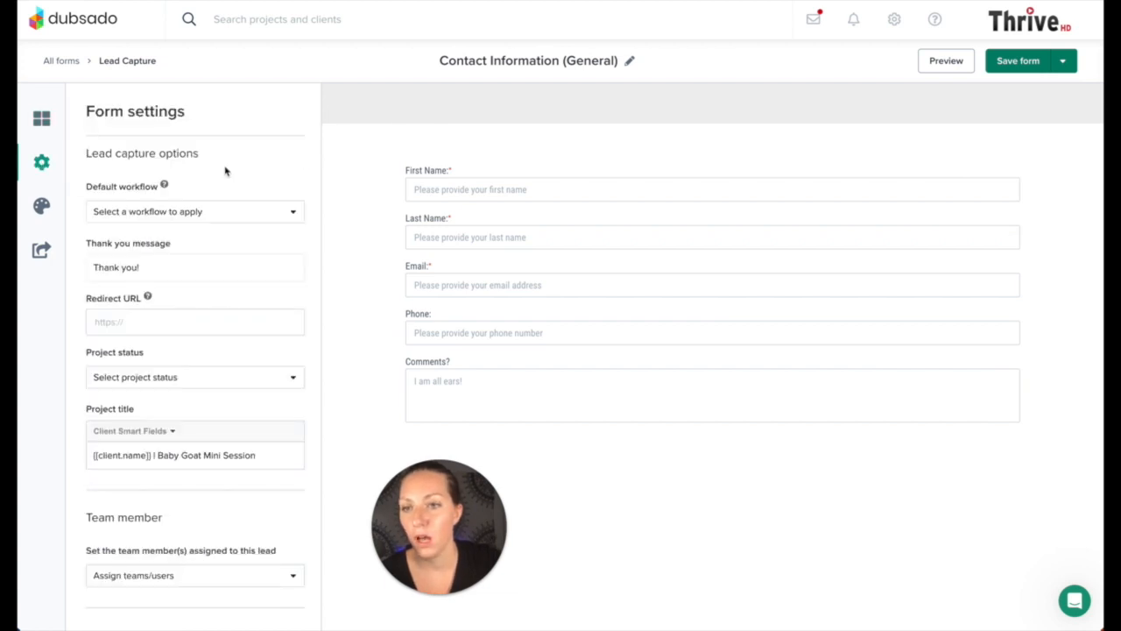
scroll(249, 173, "down", 1)
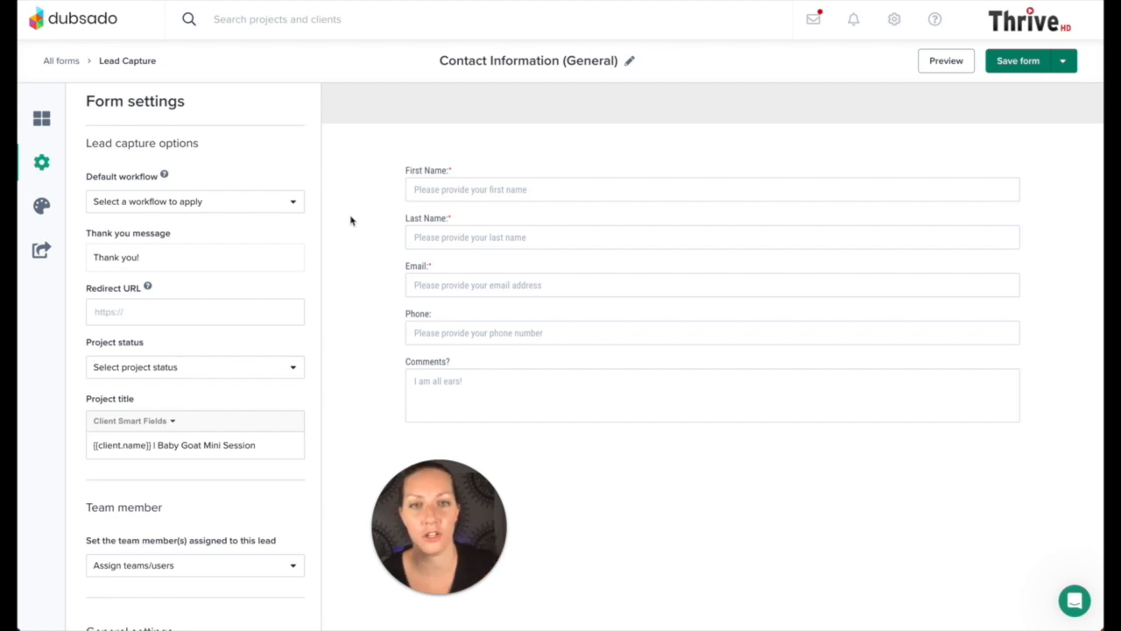
left_click(220, 205)
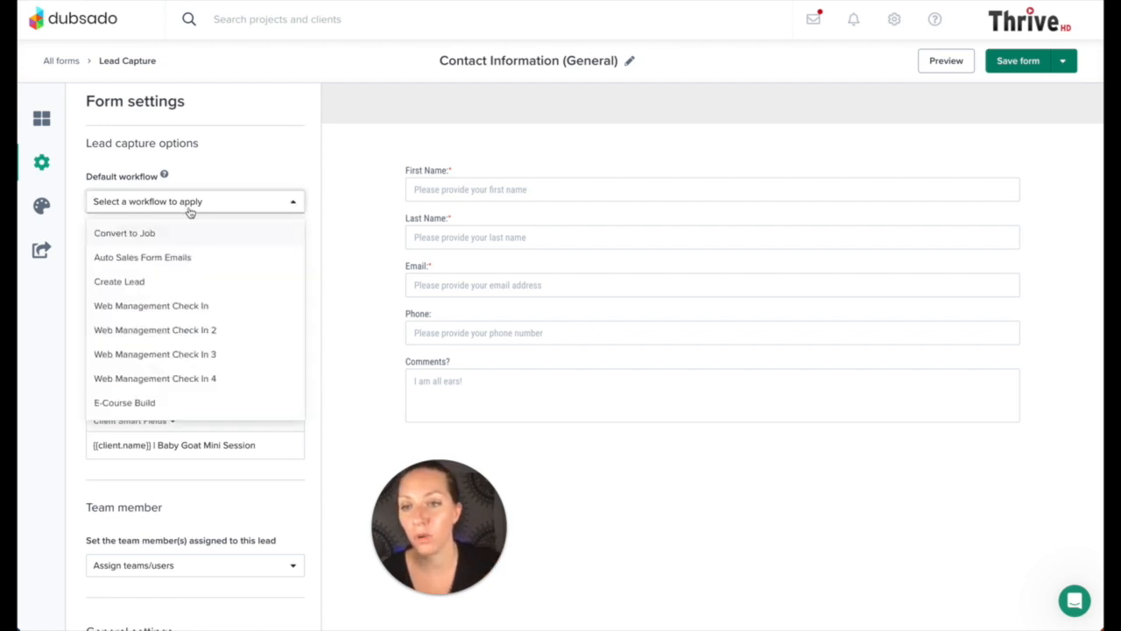
scroll(164, 334, "down", 5)
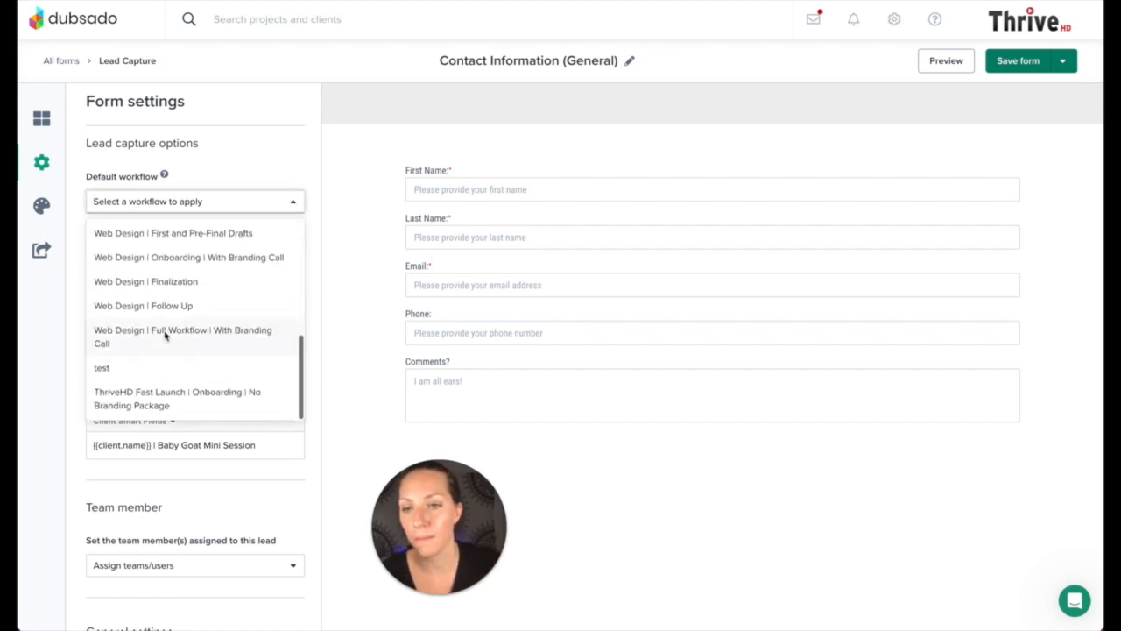
scroll(163, 330, "up", 5)
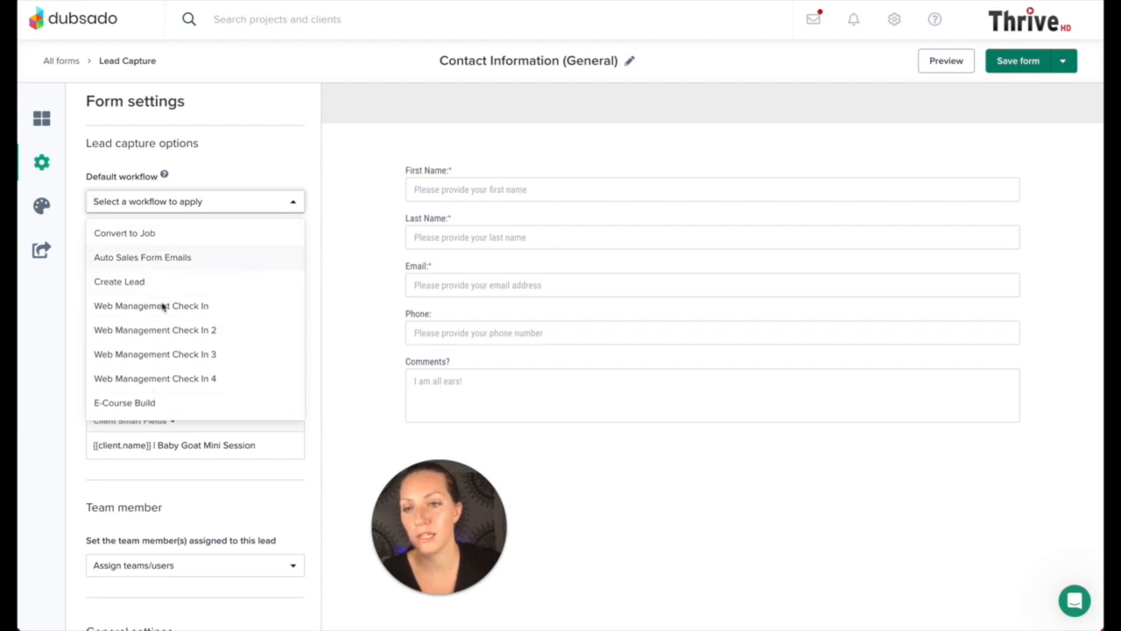
scroll(171, 331, "down", 3)
scroll(171, 331, "down", 2)
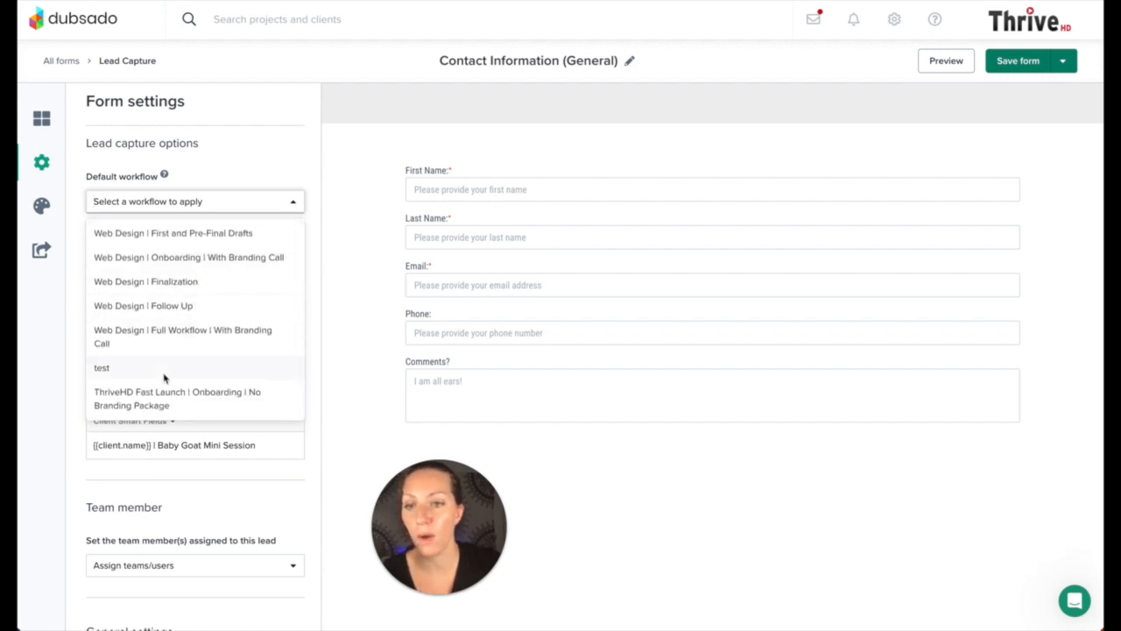
left_click(291, 203)
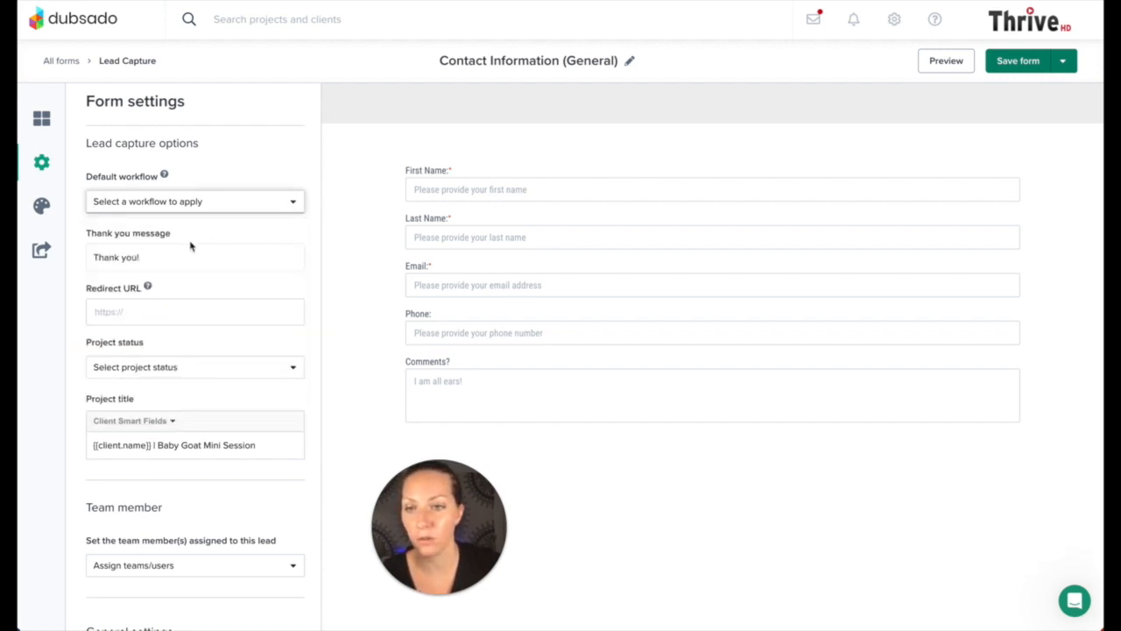
Step: Examine the lead capture form's redirect URL setting and its available project status options
scroll(184, 273, "down", 1)
left_click(147, 270)
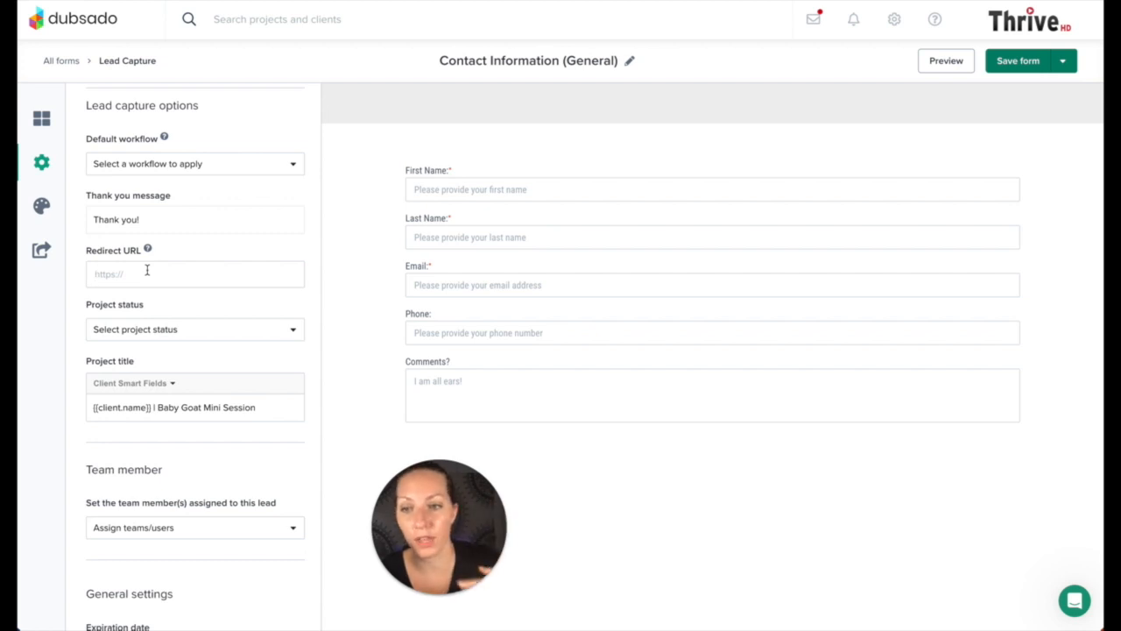
left_click(147, 330)
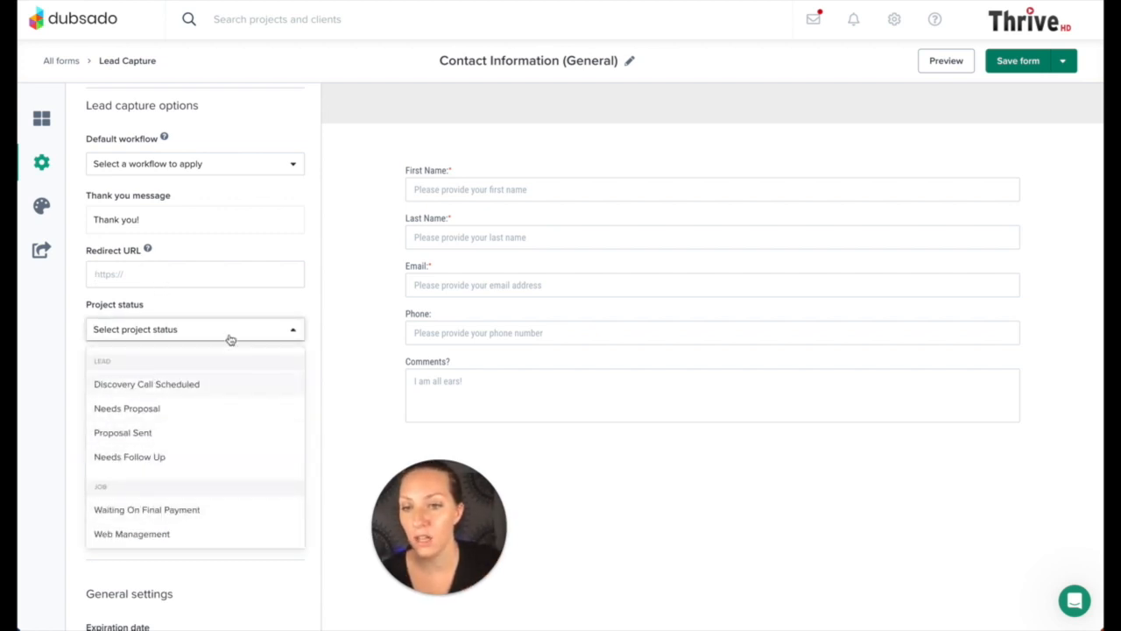
left_click(295, 329)
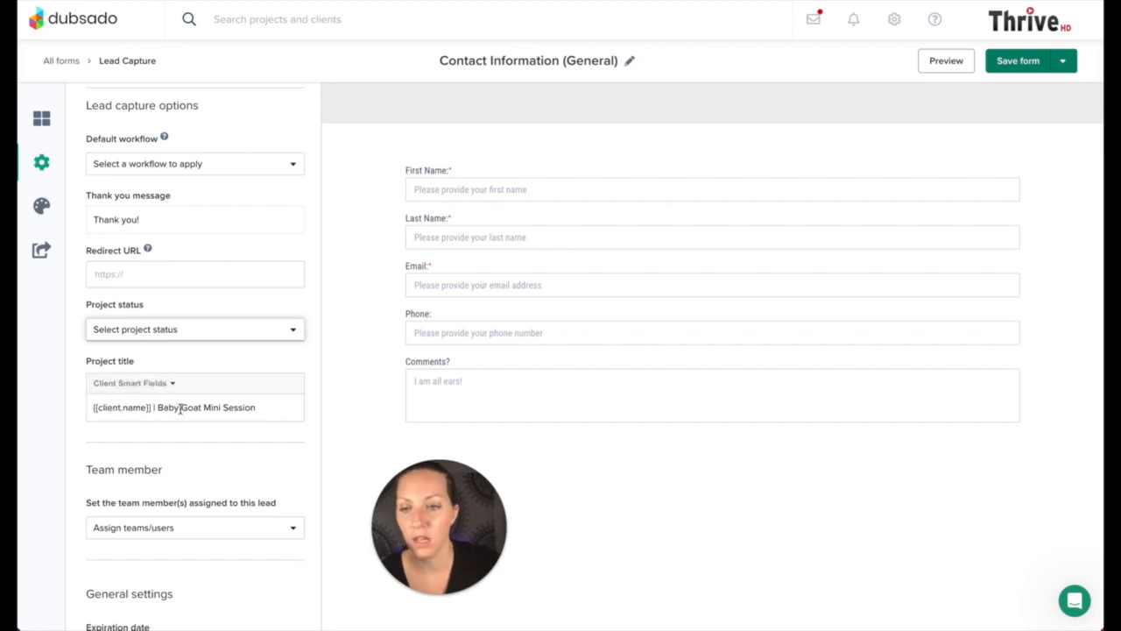
Step: Review the lead capture form's project title text, team member assignment and general settings
left_click_drag(158, 407, 278, 412)
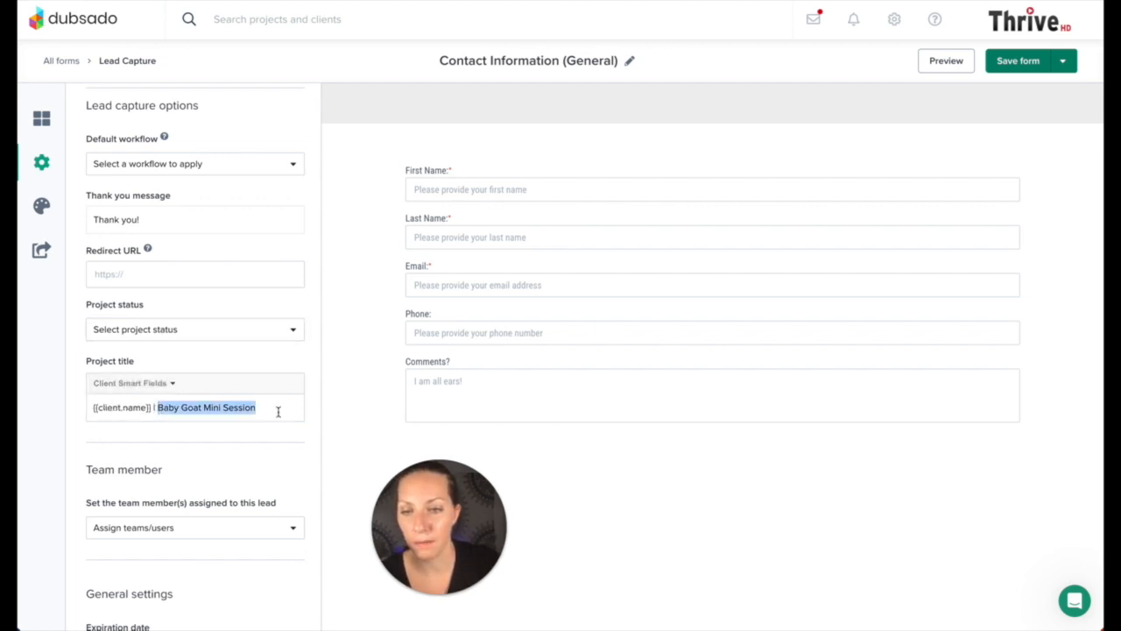
left_click(258, 408)
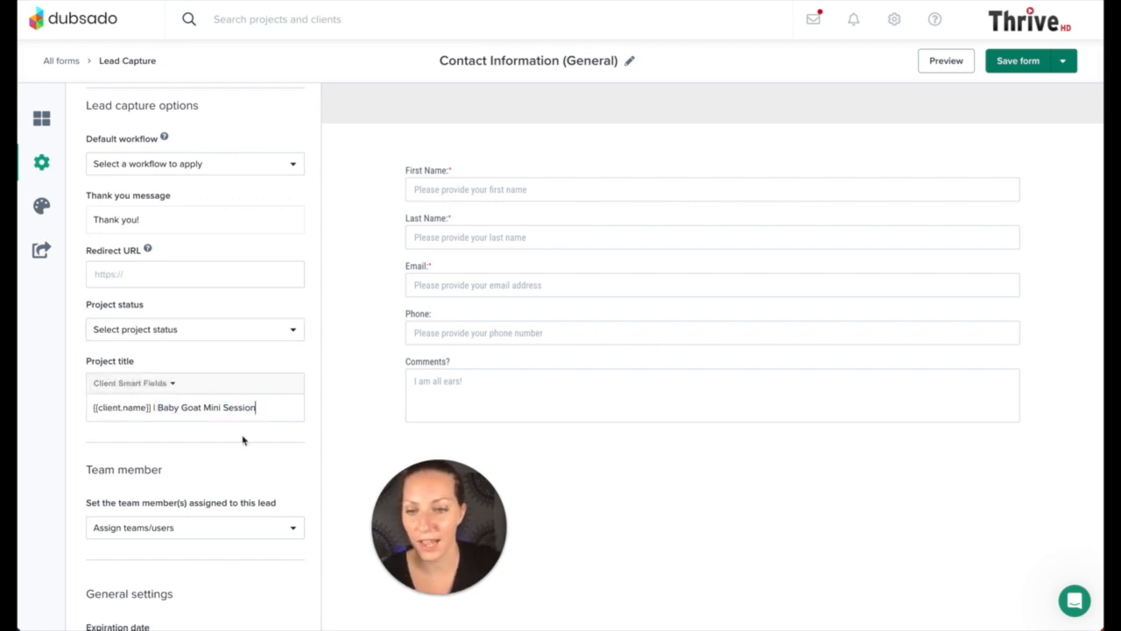
scroll(274, 495, "down", 3)
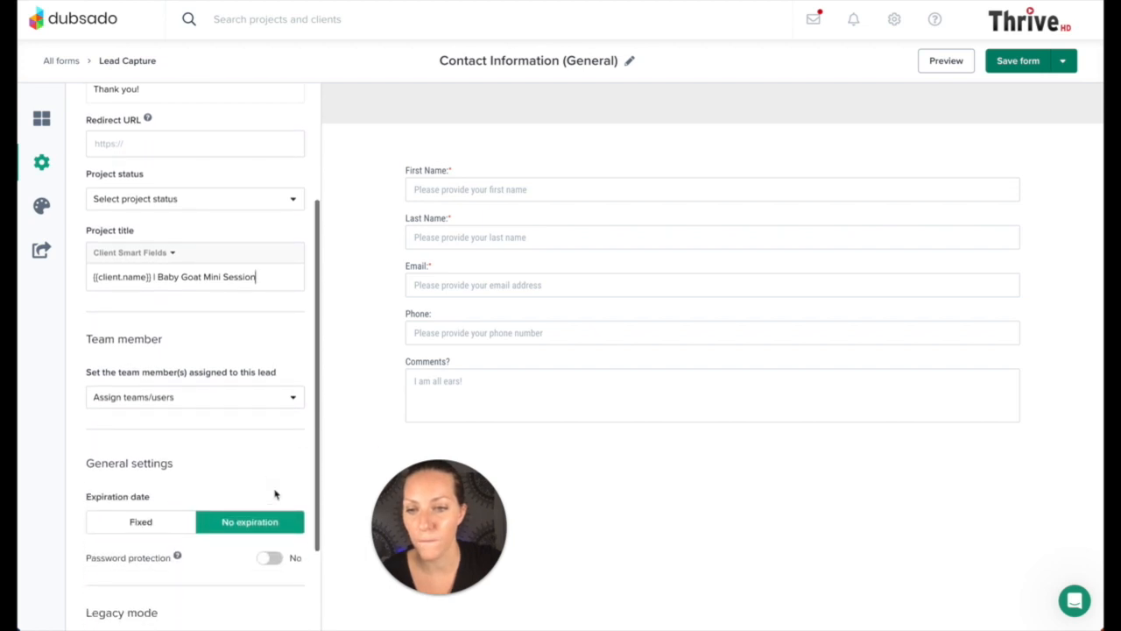
left_click(283, 396)
left_click(293, 399)
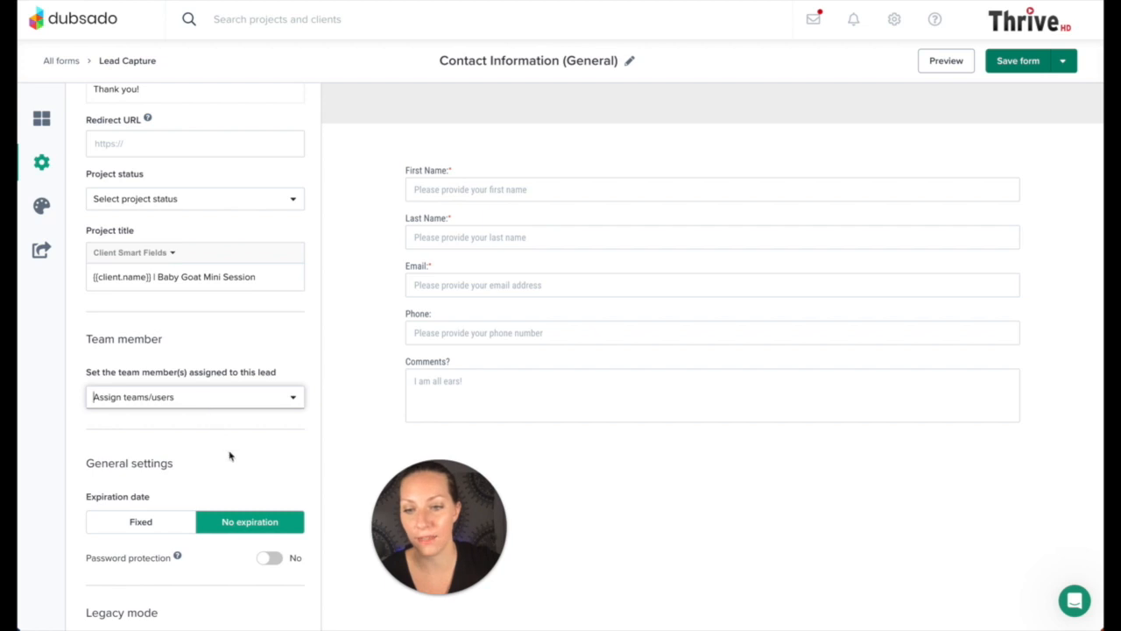
scroll(210, 447, "down", 2)
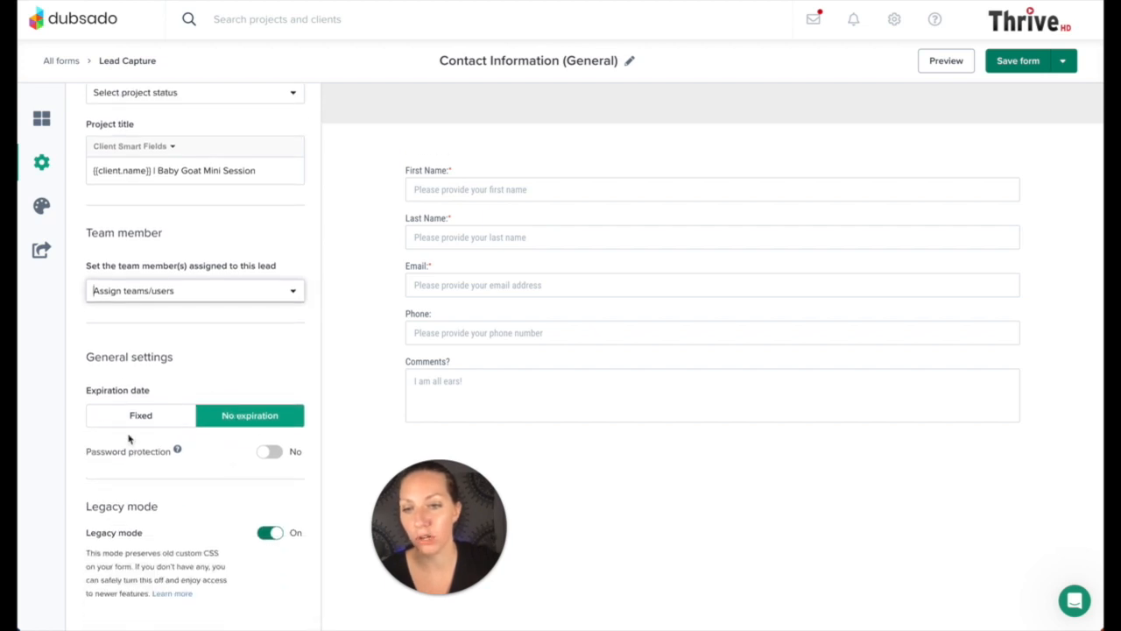